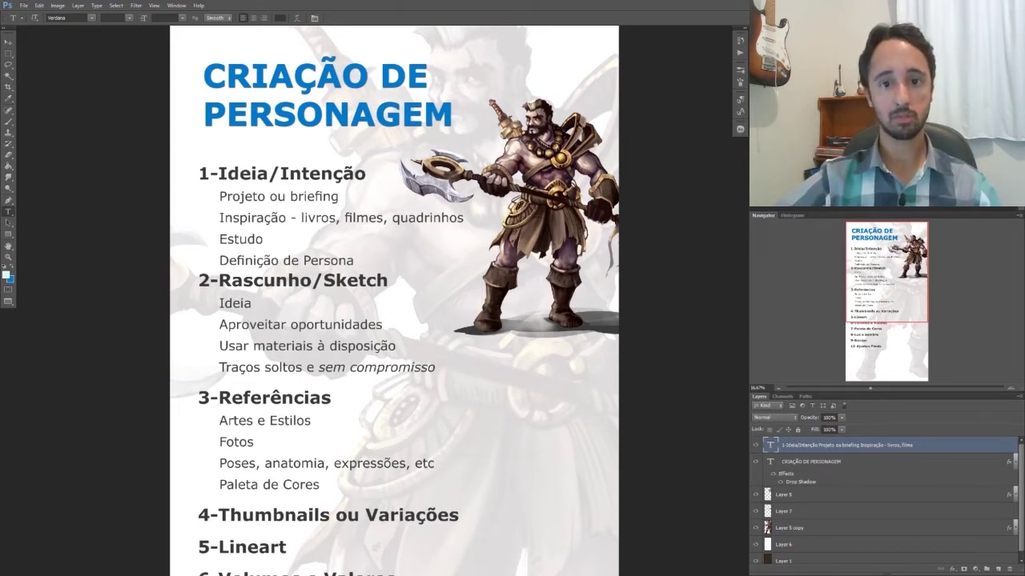
Scroll the Pinterest profile's board list showing Escarlate, Santa Gift - Acid Fiend and Renderização
{"action": "scroll", "coordinate": [199, 342], "scroll_direction": "down", "scroll_amount": 3}
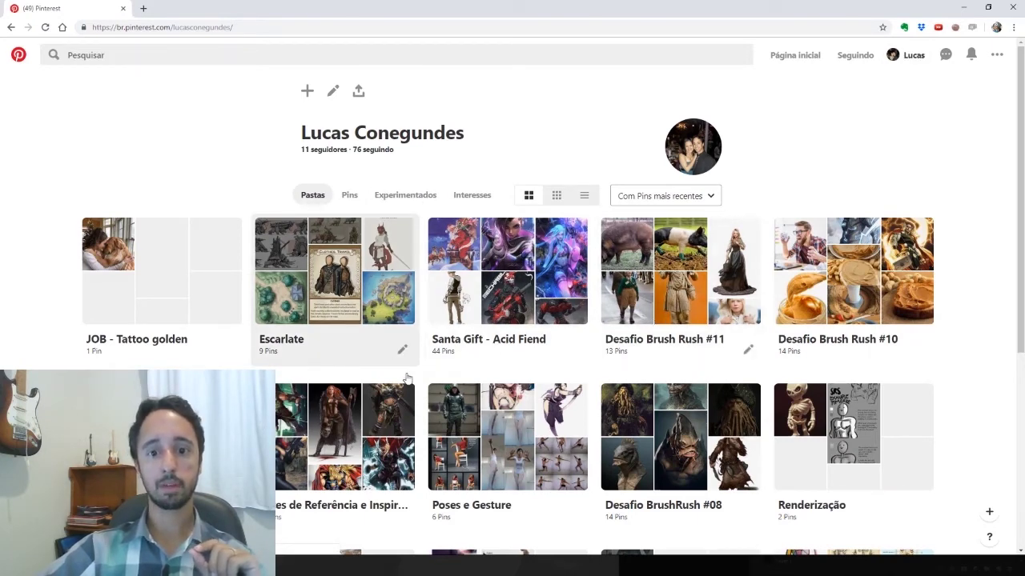
{"action": "scroll", "coordinate": [498, 398], "scroll_direction": "down", "scroll_amount": 1}
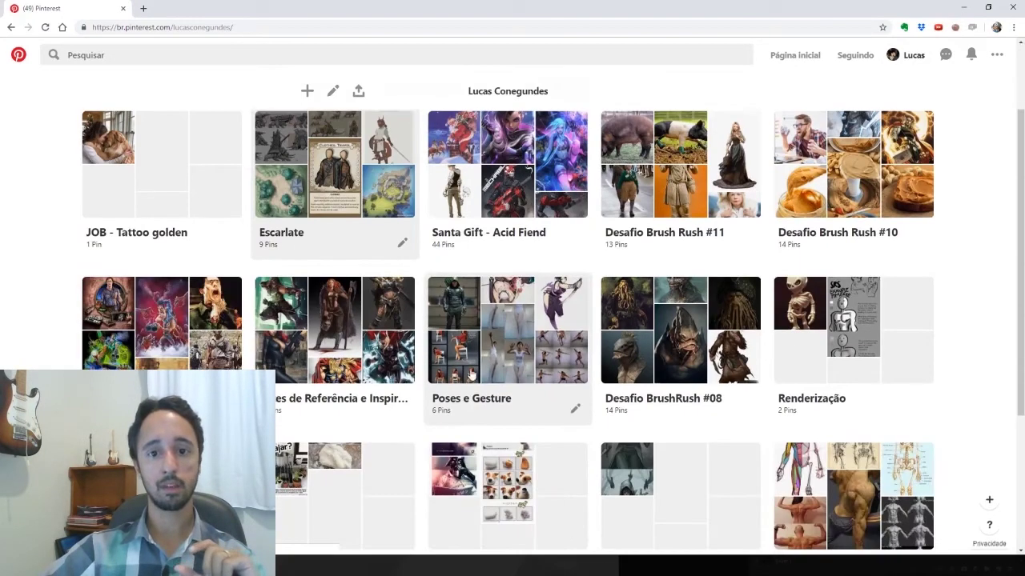
{"action": "scroll", "coordinate": [468, 360], "scroll_direction": "down", "scroll_amount": 1}
{"action": "scroll", "coordinate": [451, 330], "scroll_direction": "up", "scroll_amount": 2}
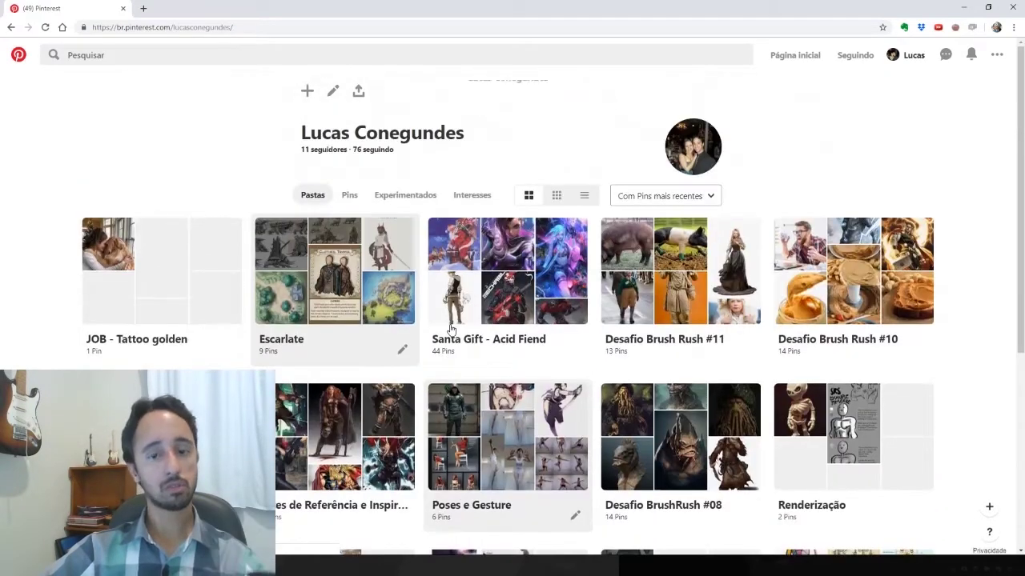
{"action": "scroll", "coordinate": [532, 341], "scroll_direction": "down", "scroll_amount": 3}
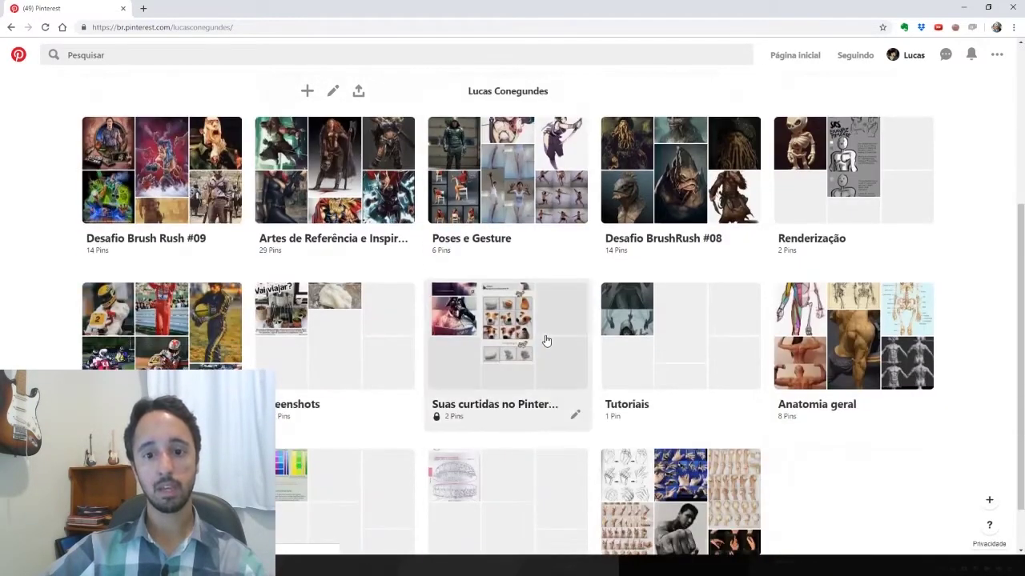
{"action": "mouse_move", "coordinate": [852, 336]}
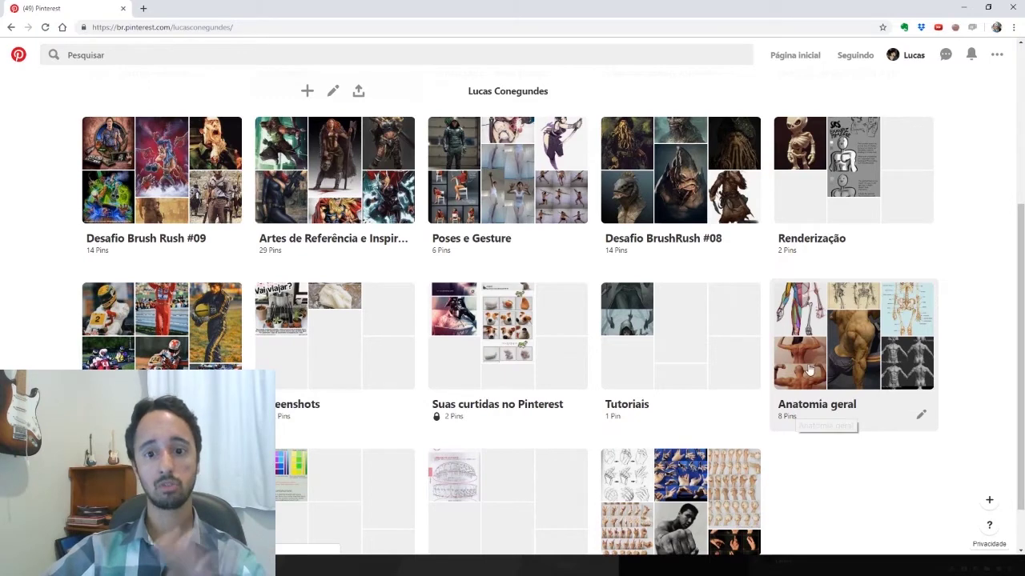
{"action": "scroll", "coordinate": [737, 365], "scroll_direction": "down", "scroll_amount": 1}
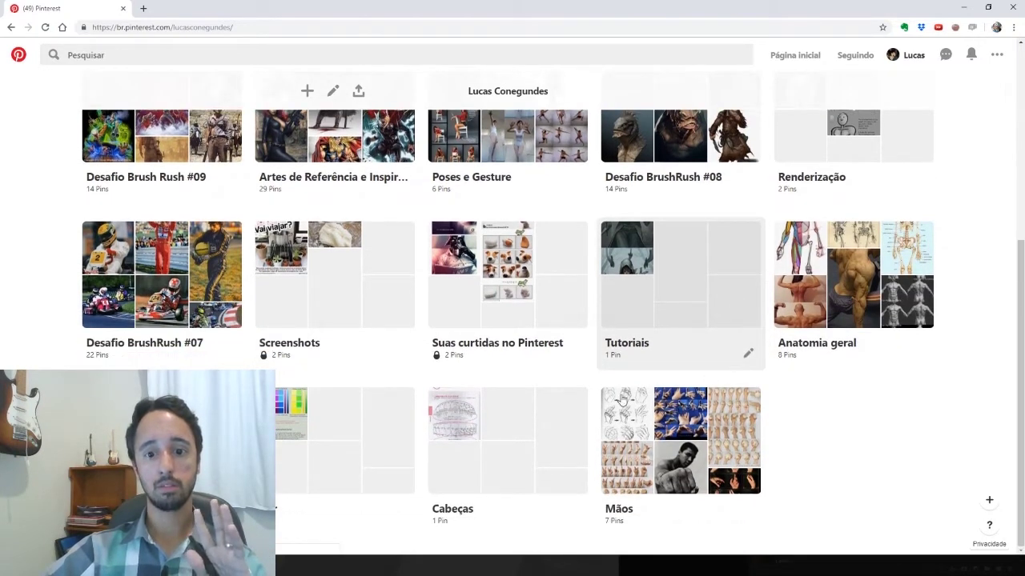
{"action": "mouse_move", "coordinate": [708, 439]}
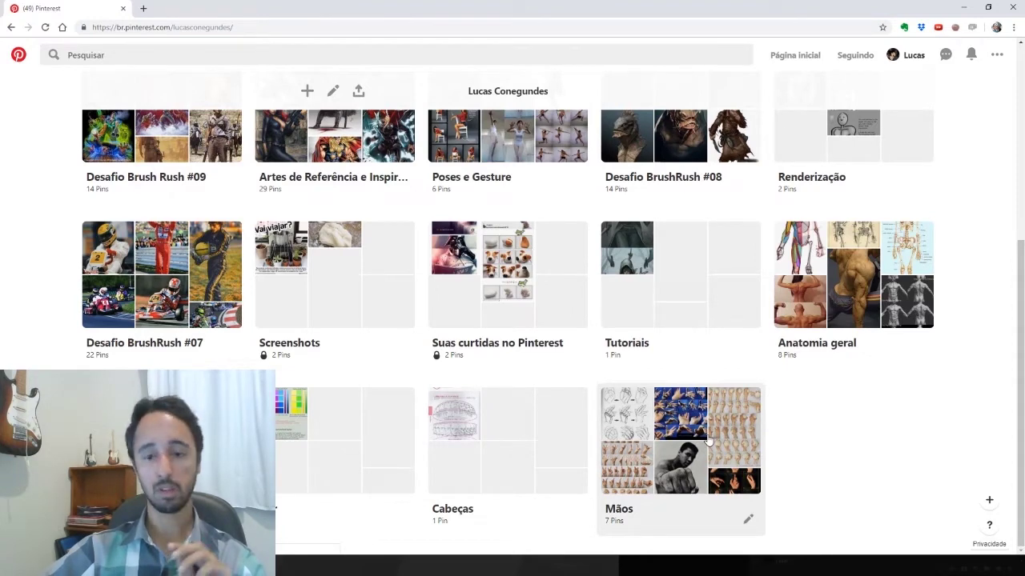
{"action": "scroll", "coordinate": [708, 440], "scroll_direction": "up", "scroll_amount": 5}
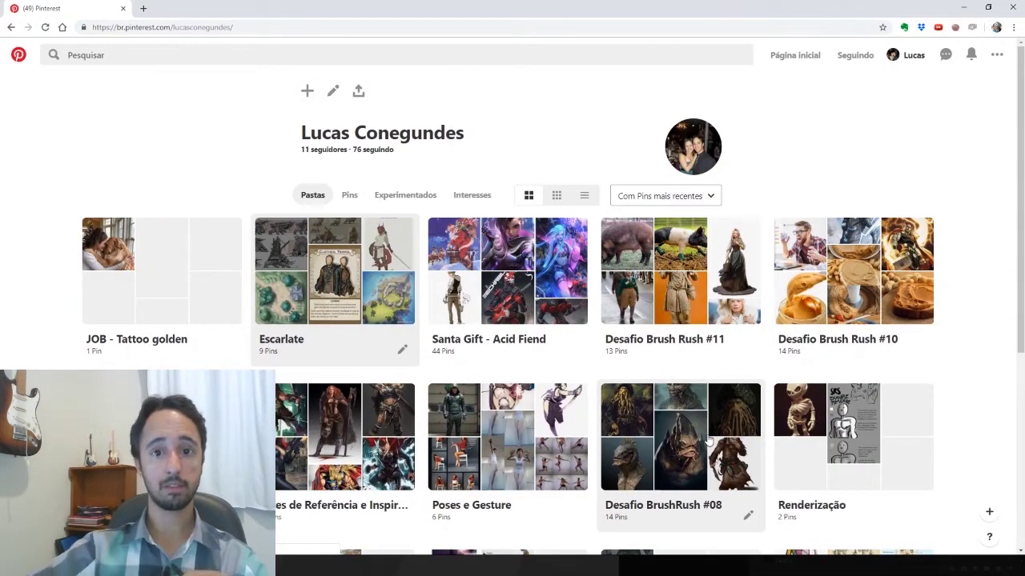
{"action": "scroll", "coordinate": [297, 394], "scroll_direction": "down", "scroll_amount": 4}
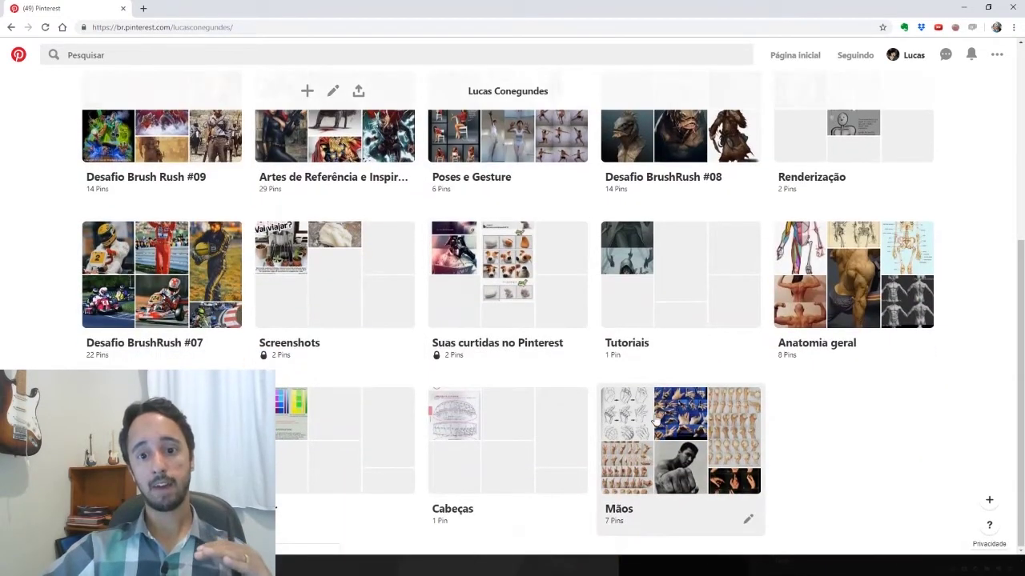
{"action": "left_click", "coordinate": [655, 423]}
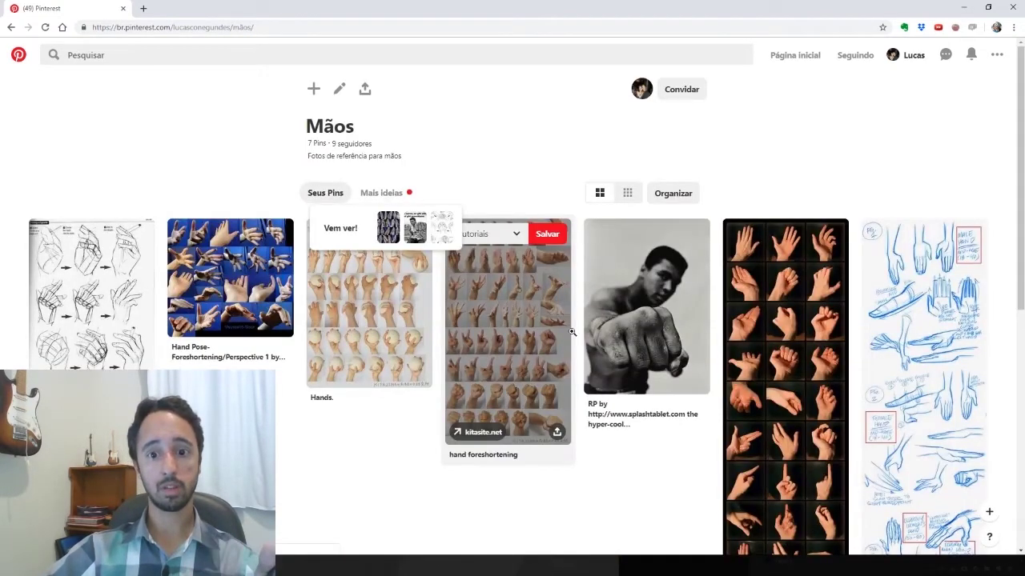
{"action": "scroll", "coordinate": [803, 369], "scroll_direction": "down", "scroll_amount": 2}
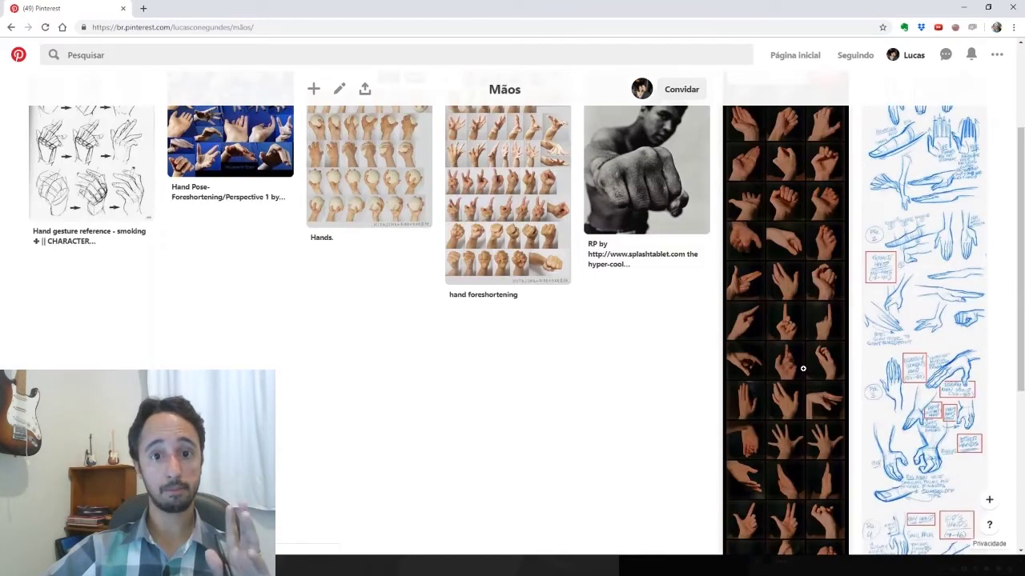
{"action": "scroll", "coordinate": [803, 368], "scroll_direction": "up", "scroll_amount": 2}
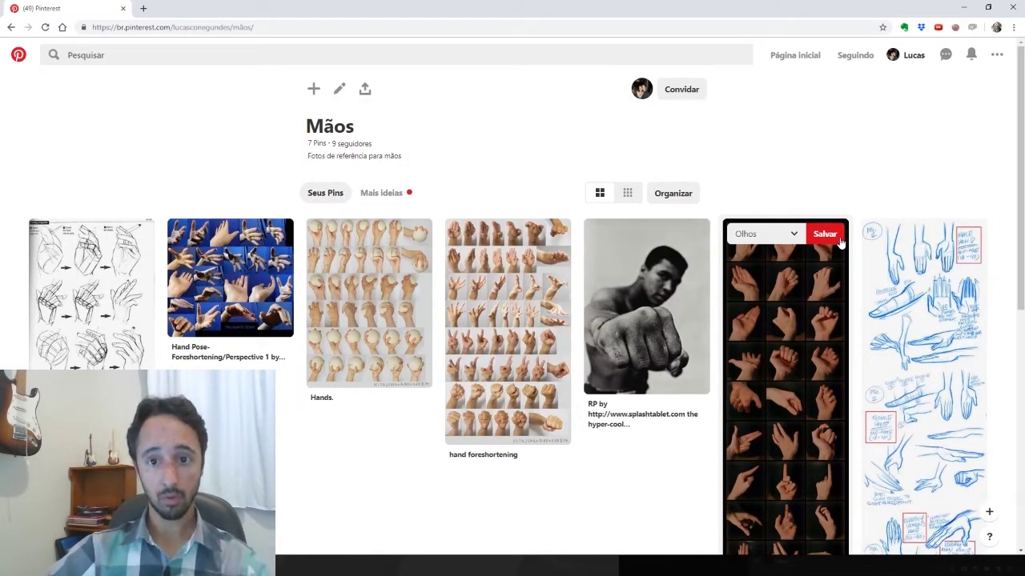
{"action": "left_click", "coordinate": [795, 54]}
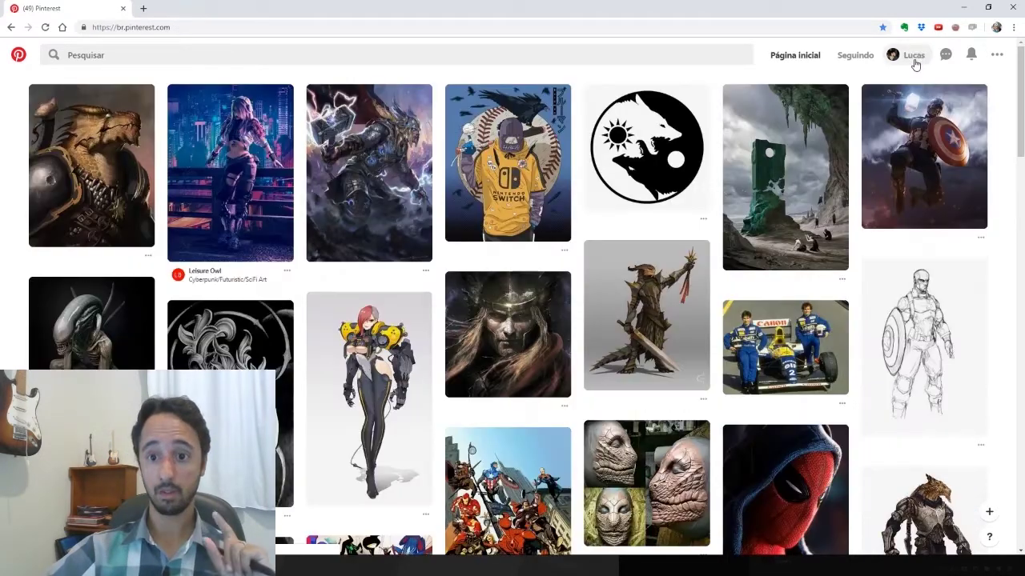
{"action": "left_click", "coordinate": [914, 63]}
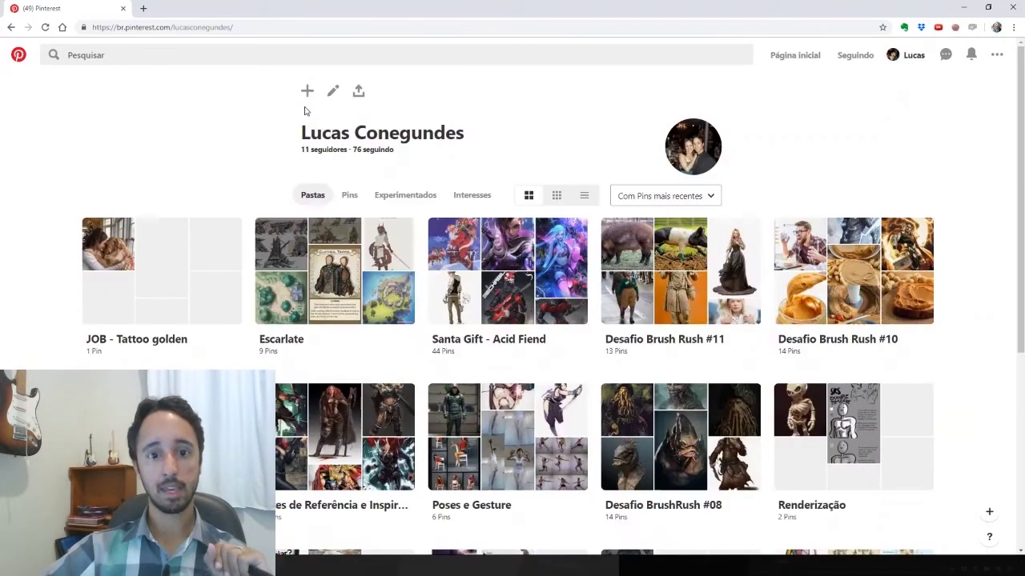
{"action": "left_click", "coordinate": [305, 102]}
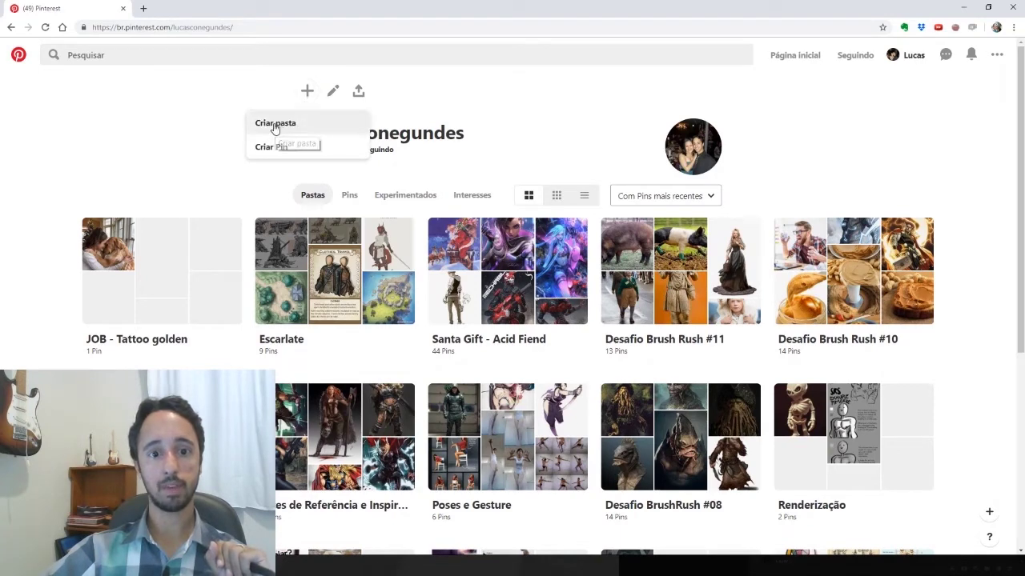
Create a new board named 'Criação Personagem - ORC' using the suggested name
{"action": "left_click", "coordinate": [274, 124]}
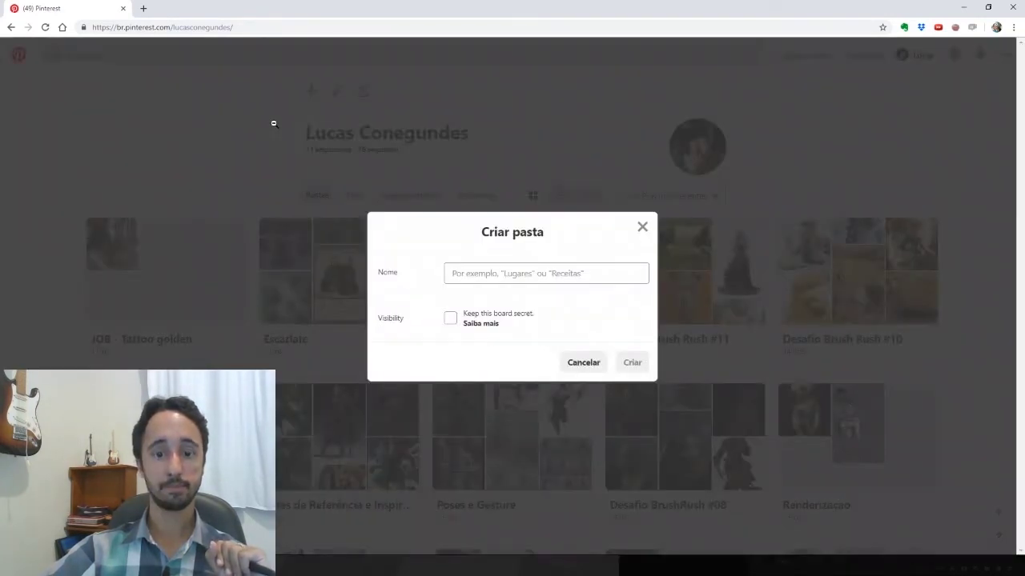
{"action": "left_click", "coordinate": [481, 272]}
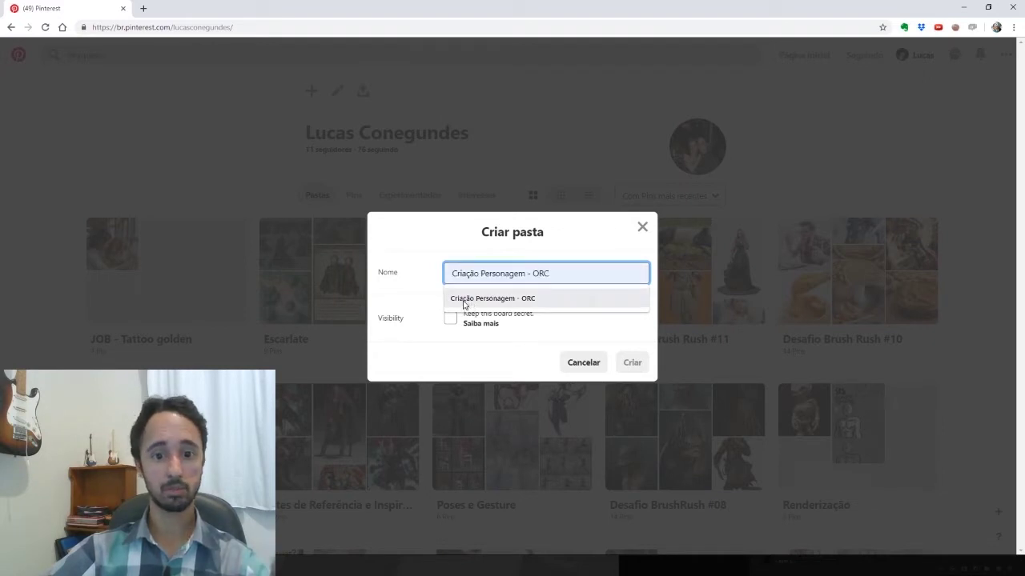
{"action": "left_click", "coordinate": [474, 301]}
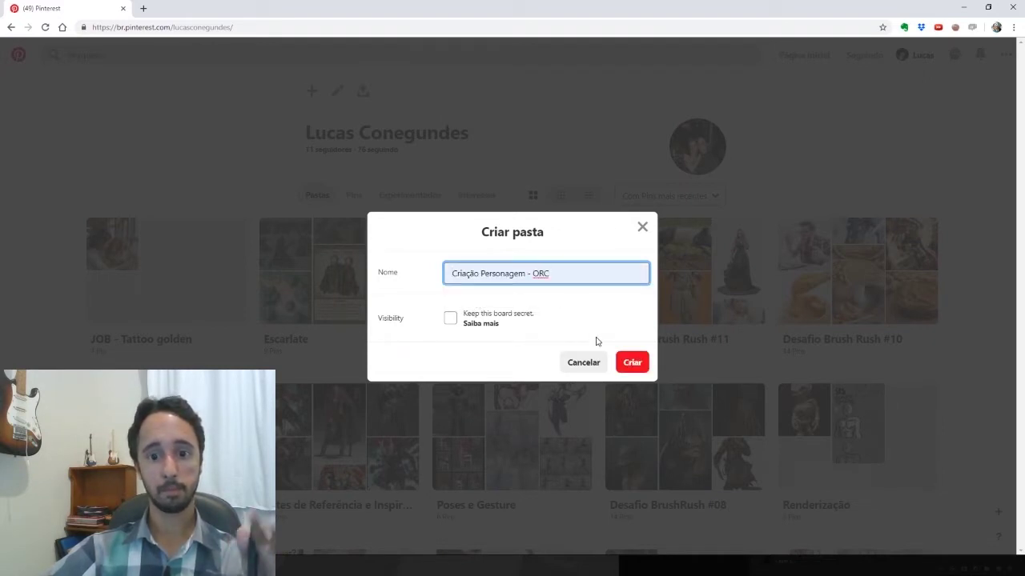
{"action": "left_click", "coordinate": [628, 364]}
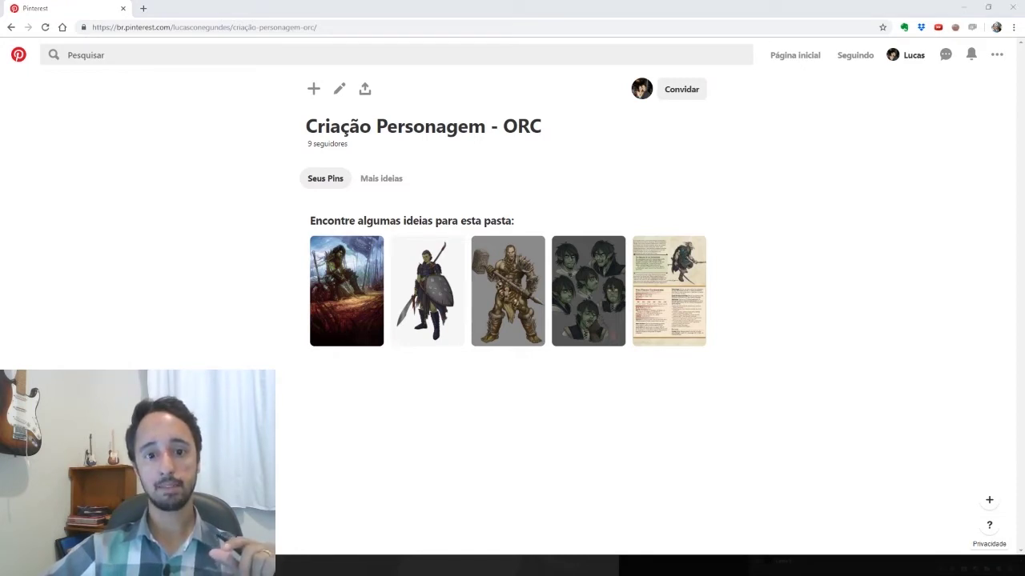
Show the Mais ideias tab on the new board to see suggested orc pins
{"action": "left_click", "coordinate": [376, 179]}
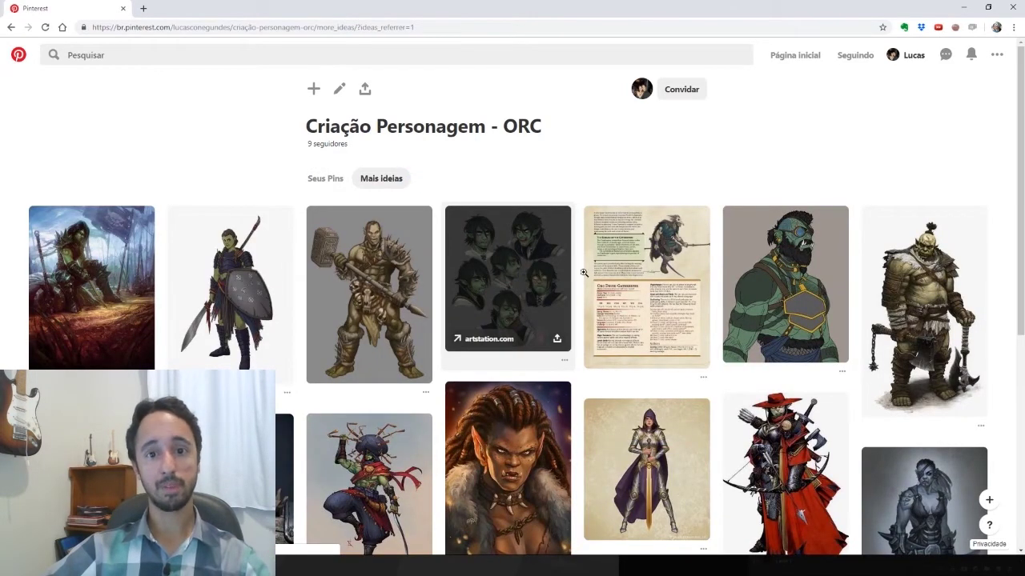
Browse the suggested orc ideas, starting and then dismissing a Pinterest search
{"action": "scroll", "coordinate": [588, 275], "scroll_direction": "down", "scroll_amount": 2}
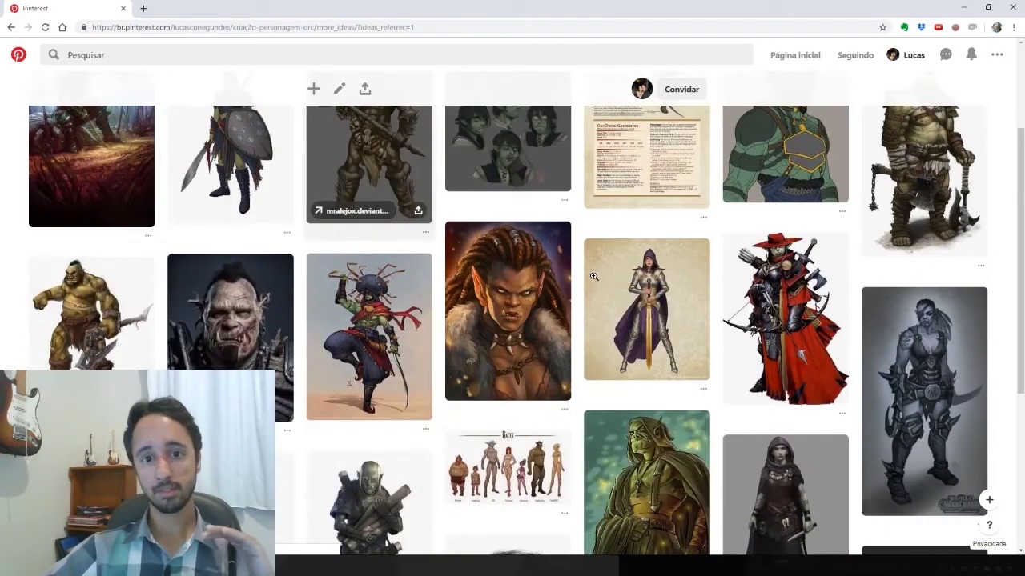
{"action": "scroll", "coordinate": [593, 276], "scroll_direction": "down", "scroll_amount": 2}
{"action": "scroll", "coordinate": [608, 288], "scroll_direction": "down", "scroll_amount": 1}
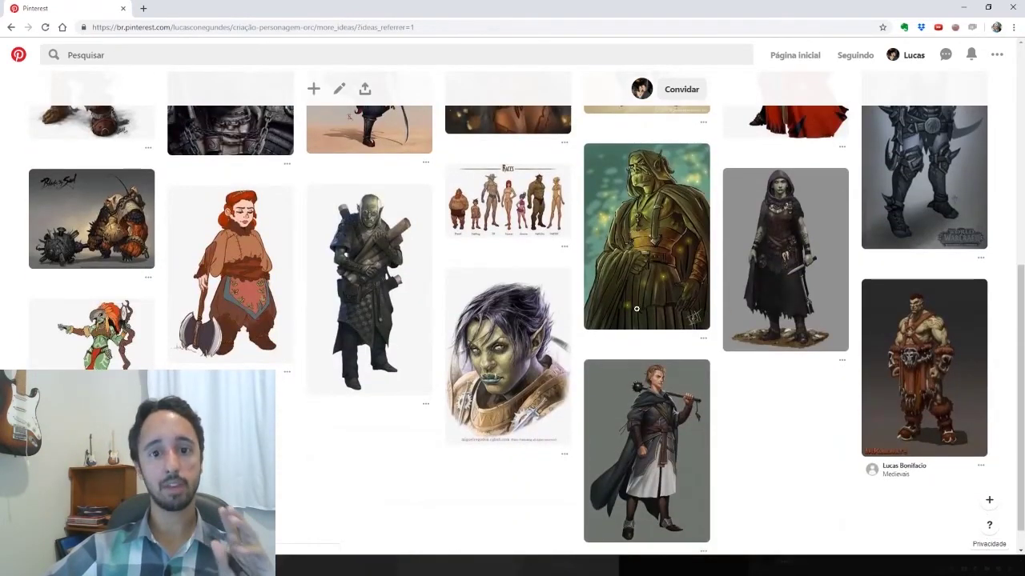
{"action": "scroll", "coordinate": [636, 308], "scroll_direction": "up", "scroll_amount": 3}
{"action": "scroll", "coordinate": [637, 308], "scroll_direction": "up", "scroll_amount": 2}
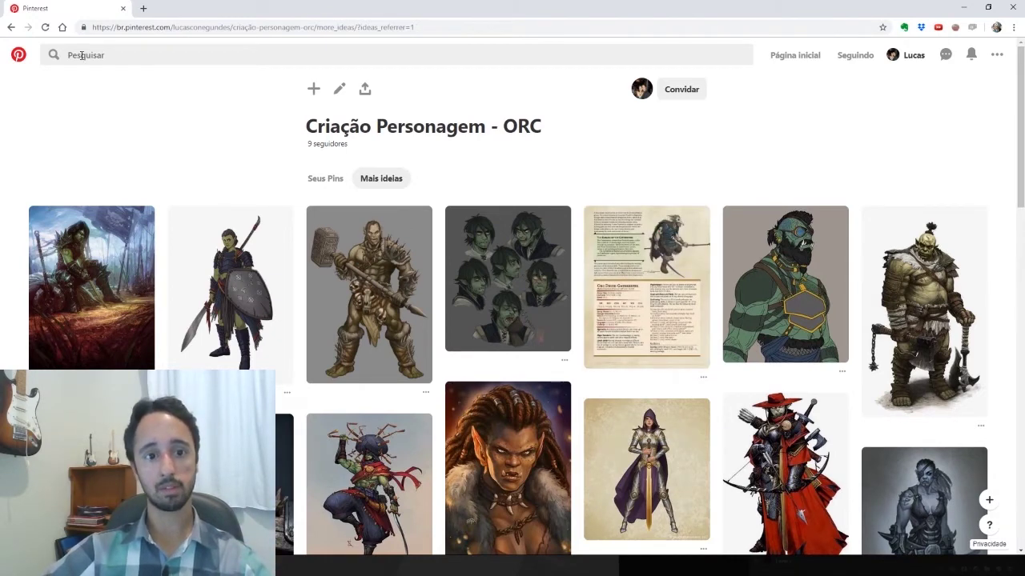
{"action": "left_click", "coordinate": [81, 55]}
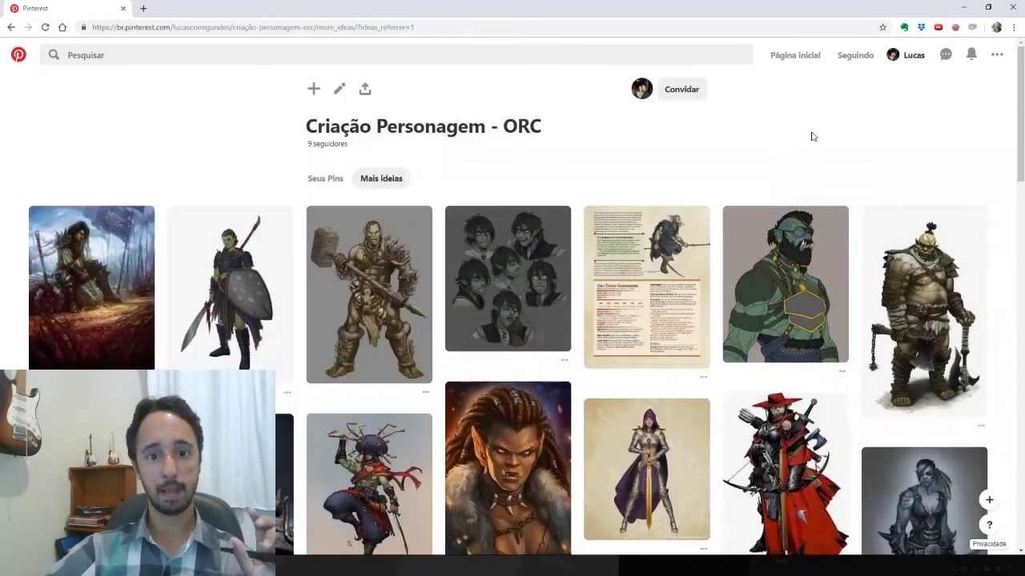
{"action": "left_click", "coordinate": [805, 136]}
{"action": "mouse_move", "coordinate": [507, 279]}
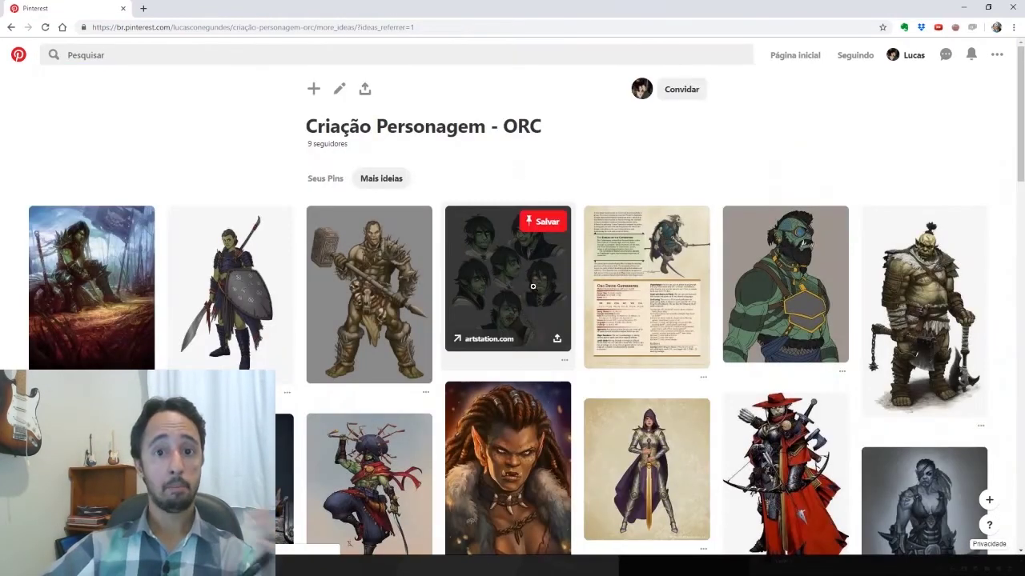
Save the dreadlocked orc woman pin to the board
{"action": "scroll", "coordinate": [638, 298], "scroll_direction": "down", "scroll_amount": 1}
{"action": "scroll", "coordinate": [660, 318], "scroll_direction": "down", "scroll_amount": 3}
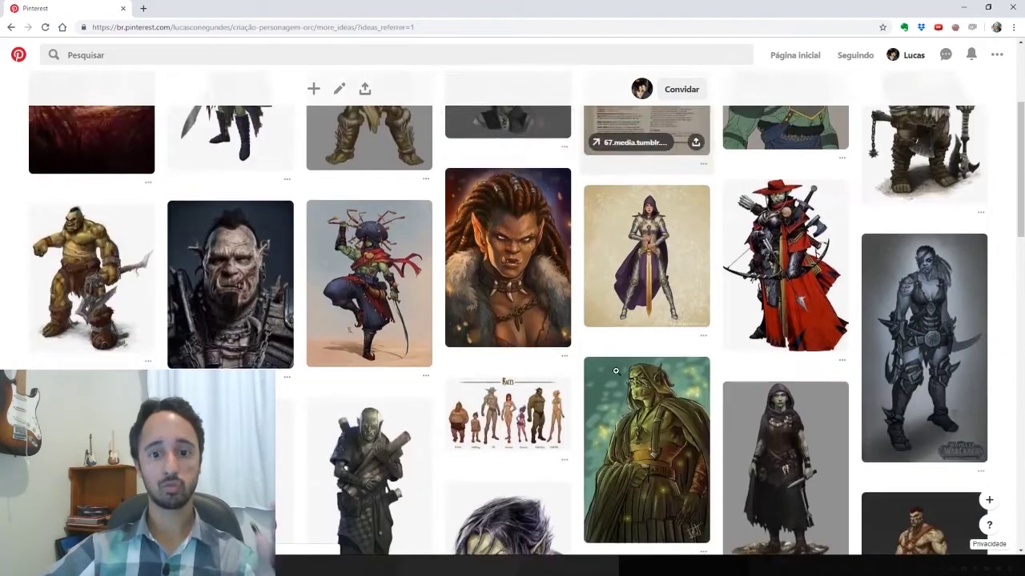
{"action": "scroll", "coordinate": [616, 371], "scroll_direction": "down", "scroll_amount": 3}
{"action": "scroll", "coordinate": [614, 367], "scroll_direction": "down", "scroll_amount": 2}
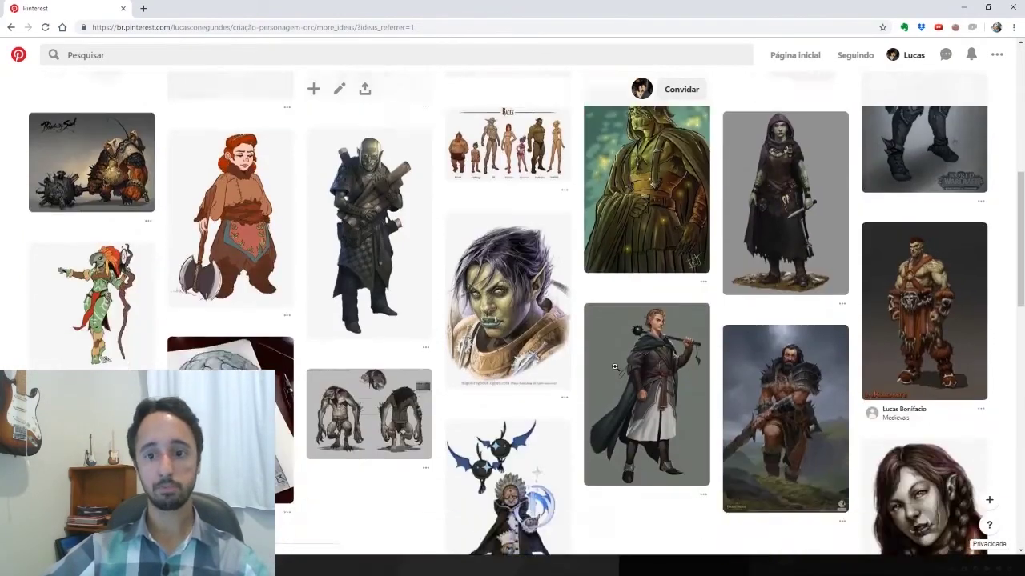
{"action": "scroll", "coordinate": [716, 354], "scroll_direction": "down", "scroll_amount": 5}
{"action": "scroll", "coordinate": [602, 346], "scroll_direction": "up", "scroll_amount": 3}
{"action": "scroll", "coordinate": [602, 346], "scroll_direction": "up", "scroll_amount": 3}
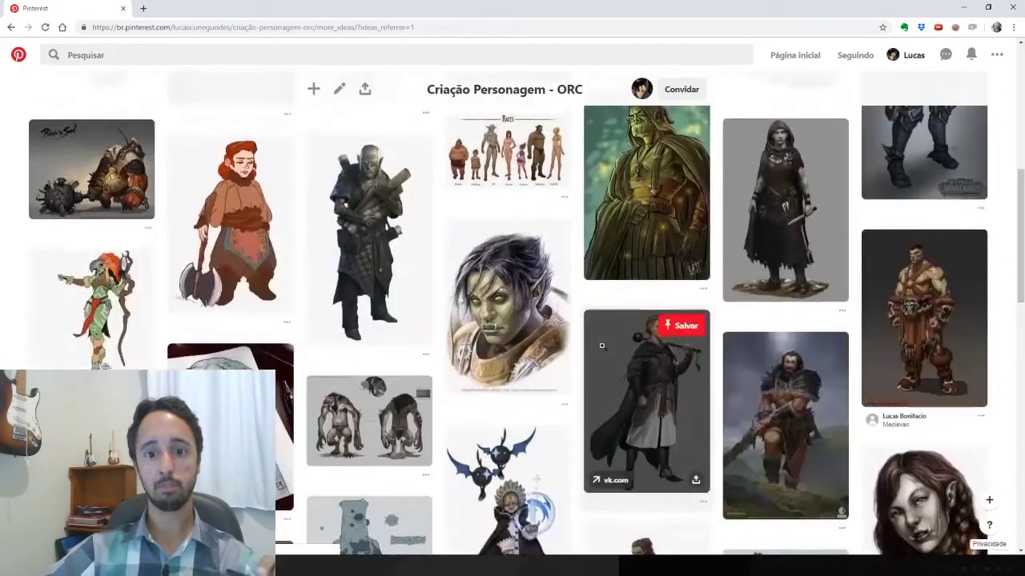
{"action": "scroll", "coordinate": [602, 346], "scroll_direction": "up", "scroll_amount": 3}
{"action": "scroll", "coordinate": [602, 346], "scroll_direction": "up", "scroll_amount": 2}
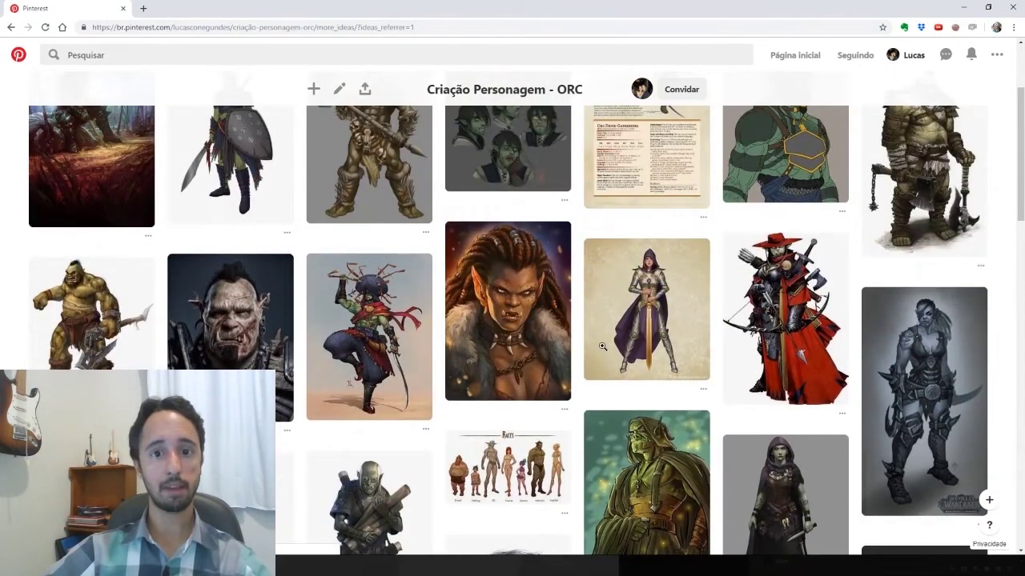
{"action": "scroll", "coordinate": [602, 346], "scroll_direction": "up", "scroll_amount": 2}
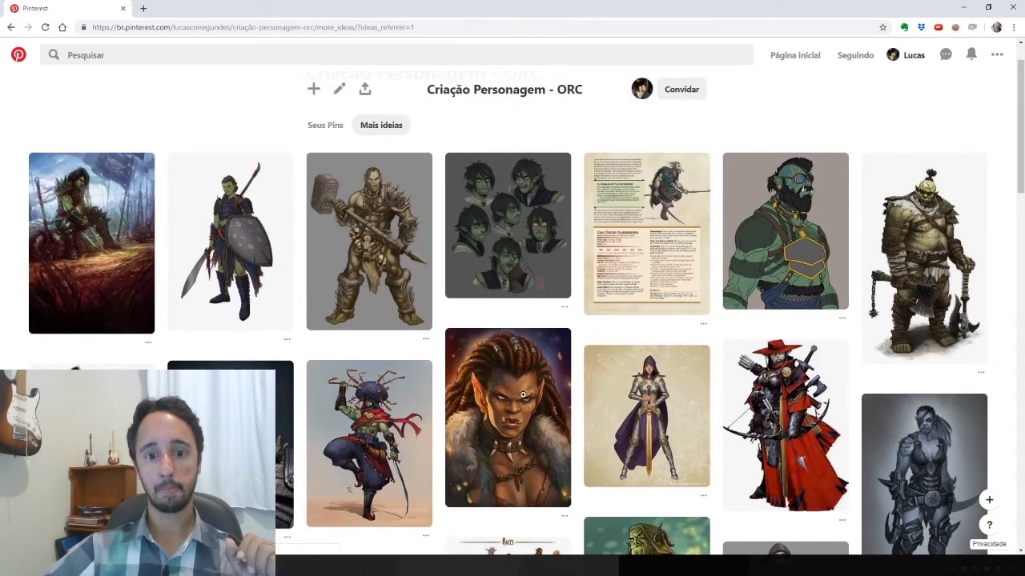
{"action": "scroll", "coordinate": [502, 369], "scroll_direction": "down", "scroll_amount": 1}
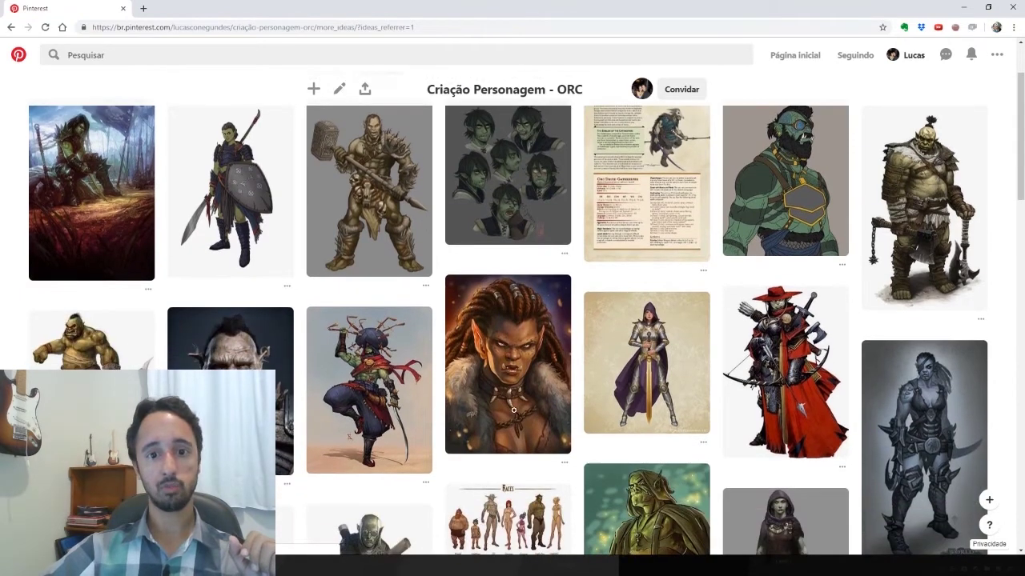
{"action": "scroll", "coordinate": [530, 396], "scroll_direction": "down", "scroll_amount": 1}
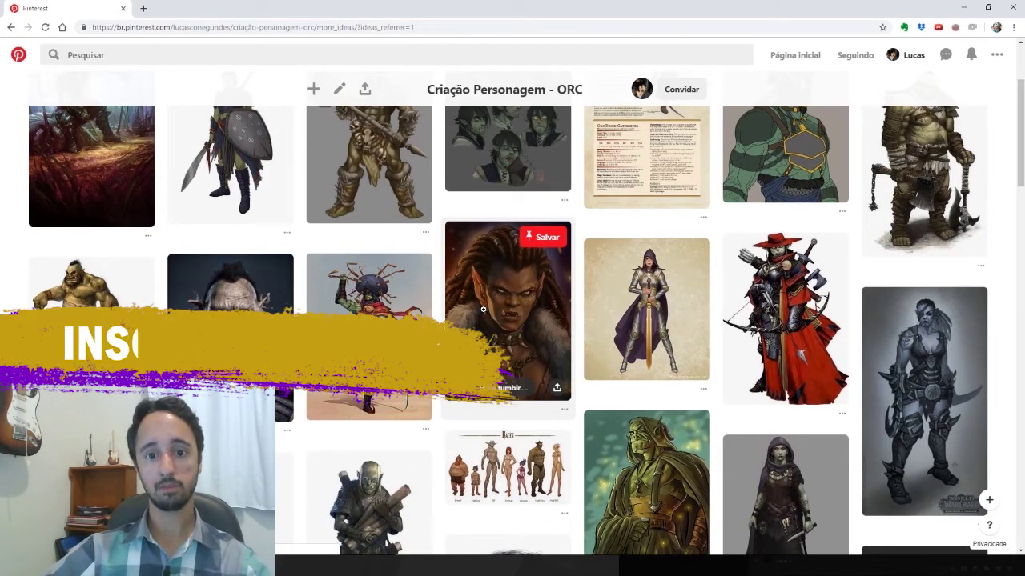
{"action": "left_click", "coordinate": [549, 238]}
Save the green cloaked orc and bearded warrior pins, then open the dark muscular orc pin
{"action": "scroll", "coordinate": [481, 327], "scroll_direction": "up", "scroll_amount": 2}
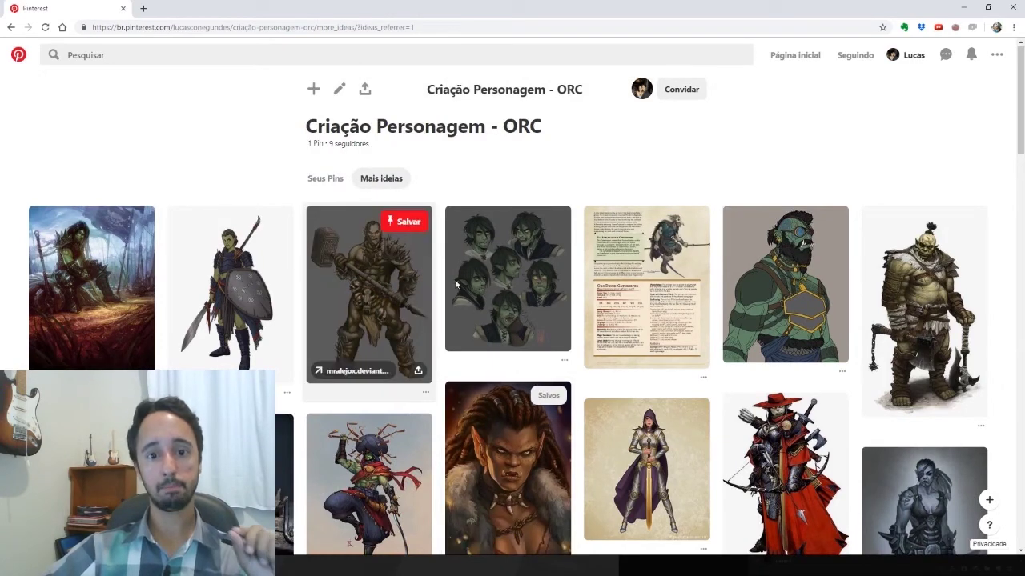
{"action": "scroll", "coordinate": [661, 303], "scroll_direction": "down", "scroll_amount": 4}
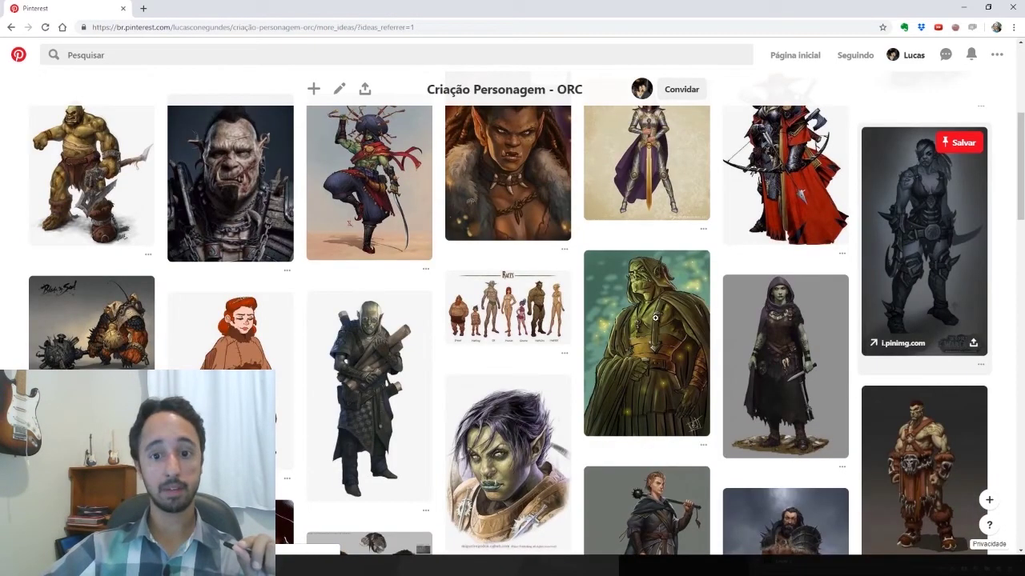
{"action": "mouse_move", "coordinate": [646, 343]}
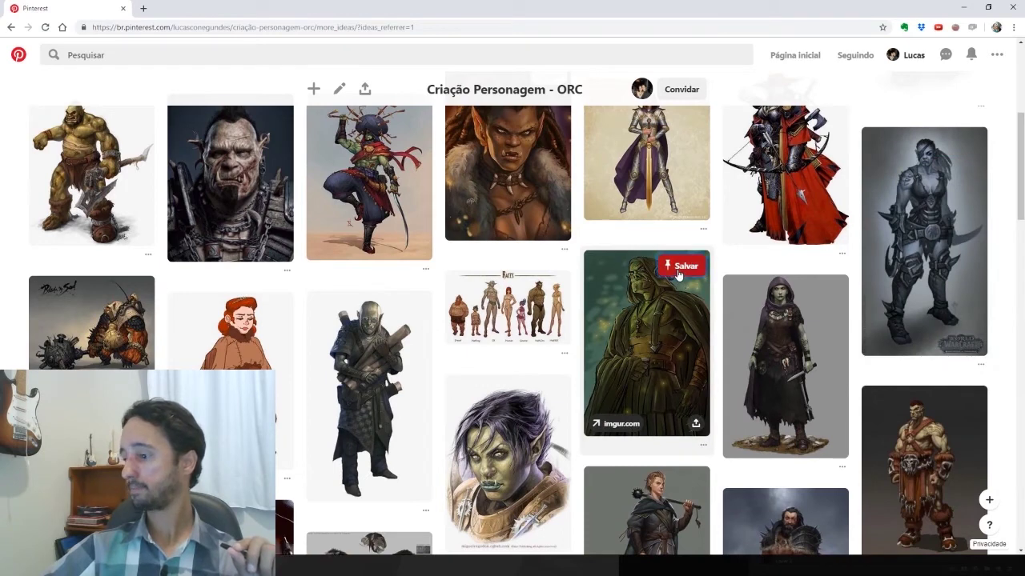
{"action": "left_click", "coordinate": [677, 267]}
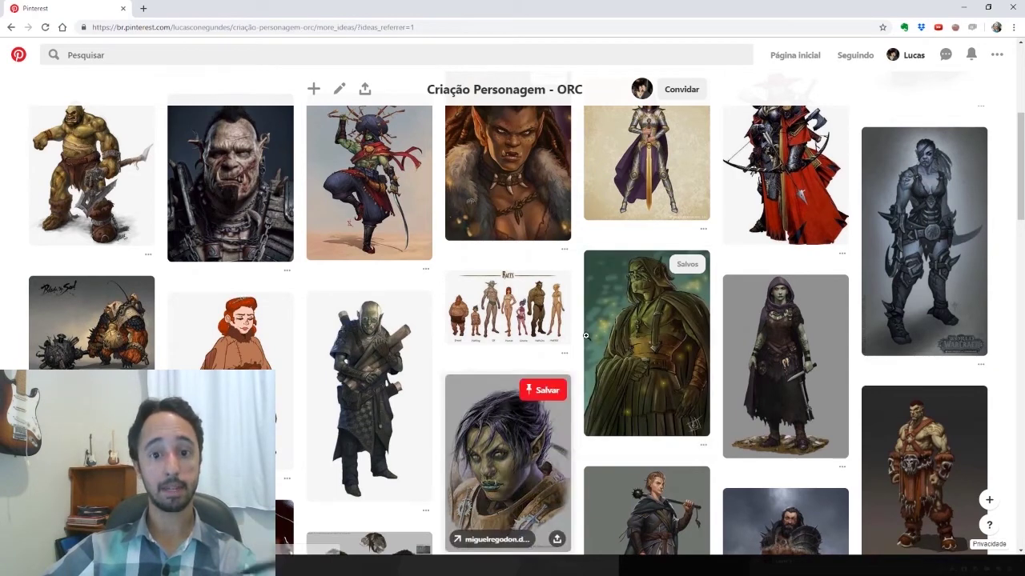
{"action": "scroll", "coordinate": [622, 393], "scroll_direction": "down", "scroll_amount": 1}
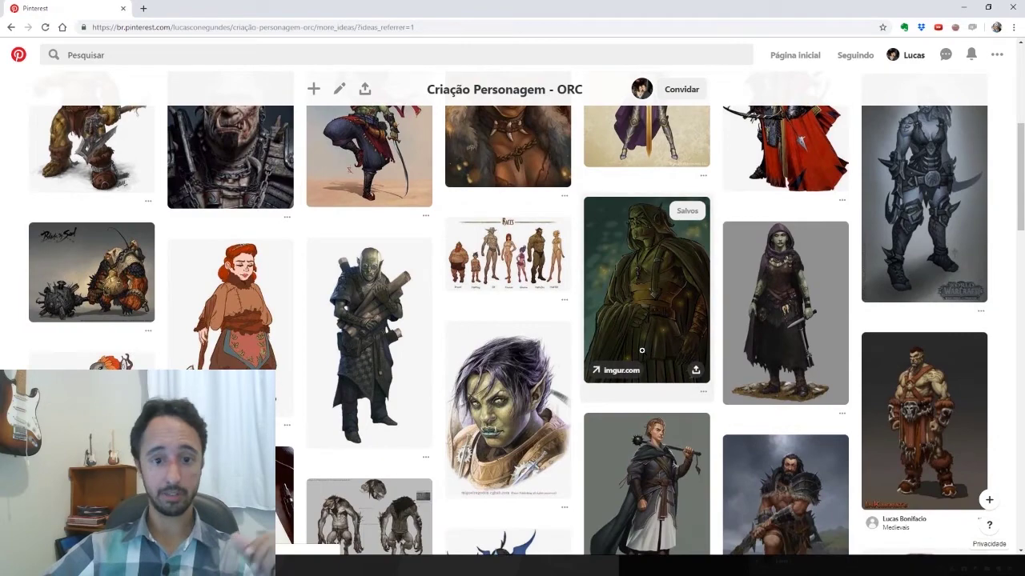
{"action": "scroll", "coordinate": [641, 350], "scroll_direction": "down", "scroll_amount": 2}
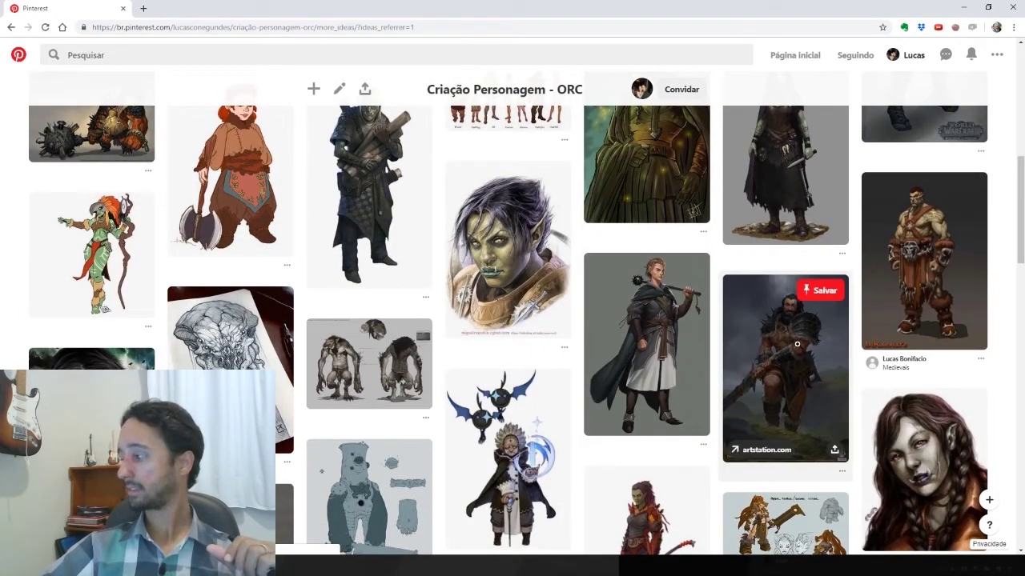
{"action": "scroll", "coordinate": [798, 344], "scroll_direction": "down", "scroll_amount": 1}
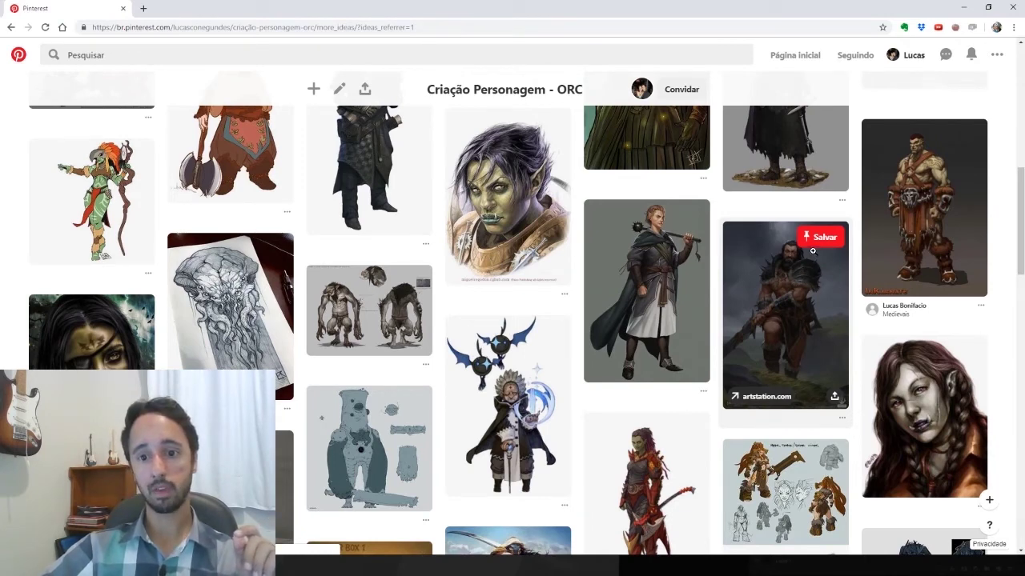
{"action": "left_click", "coordinate": [816, 244]}
{"action": "scroll", "coordinate": [816, 248], "scroll_direction": "down", "scroll_amount": 10}
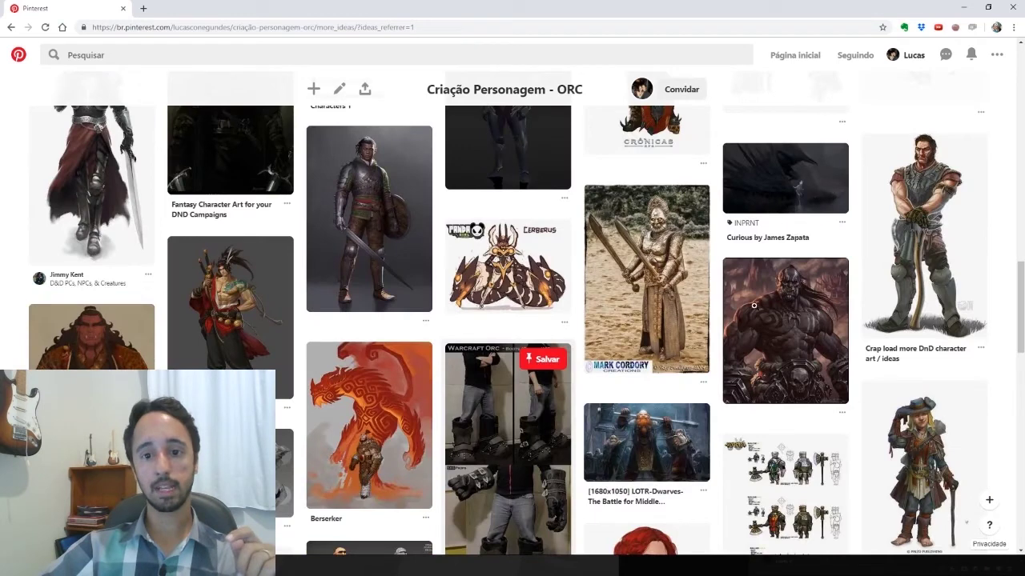
{"action": "left_click", "coordinate": [783, 346]}
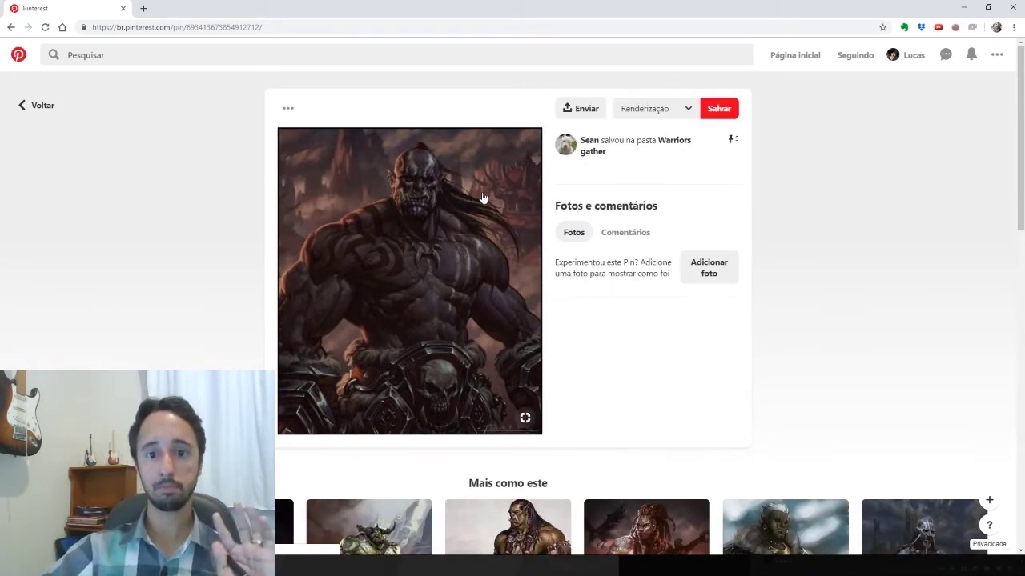
Save the dark muscular orc pin to Renderização and browse the Mais como este orc images
{"action": "left_click", "coordinate": [720, 109]}
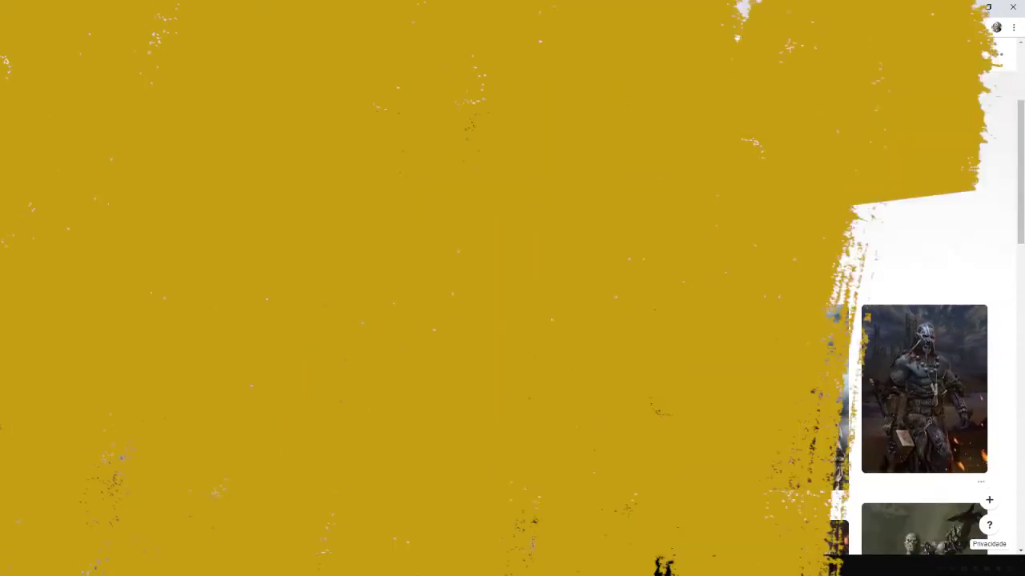
{"action": "scroll", "coordinate": [521, 248], "scroll_direction": "up", "scroll_amount": 3}
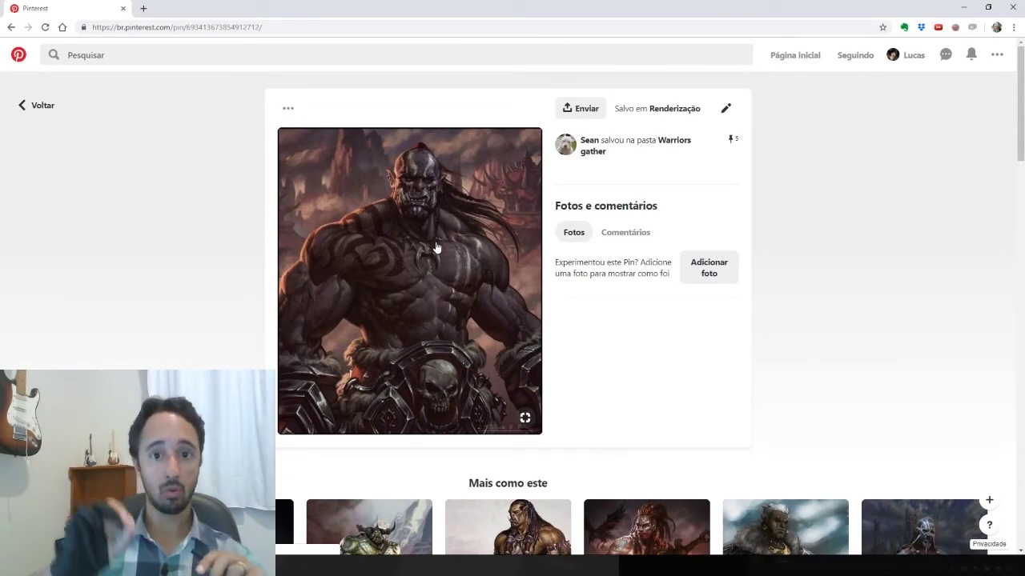
{"action": "scroll", "coordinate": [416, 244], "scroll_direction": "down", "scroll_amount": 2}
{"action": "scroll", "coordinate": [394, 242], "scroll_direction": "up", "scroll_amount": 2}
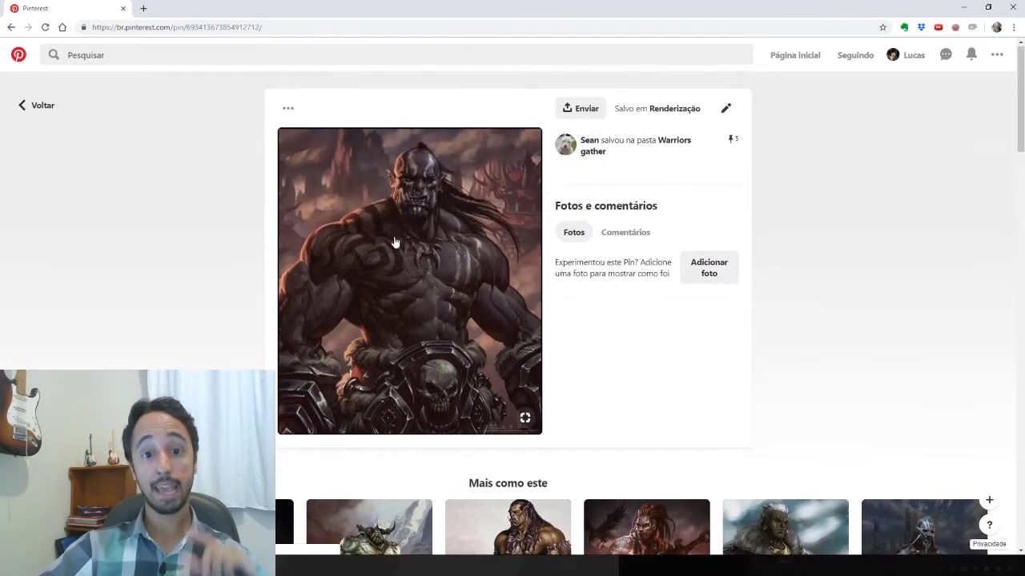
{"action": "scroll", "coordinate": [403, 239], "scroll_direction": "down", "scroll_amount": 3}
{"action": "scroll", "coordinate": [386, 257], "scroll_direction": "down", "scroll_amount": 2}
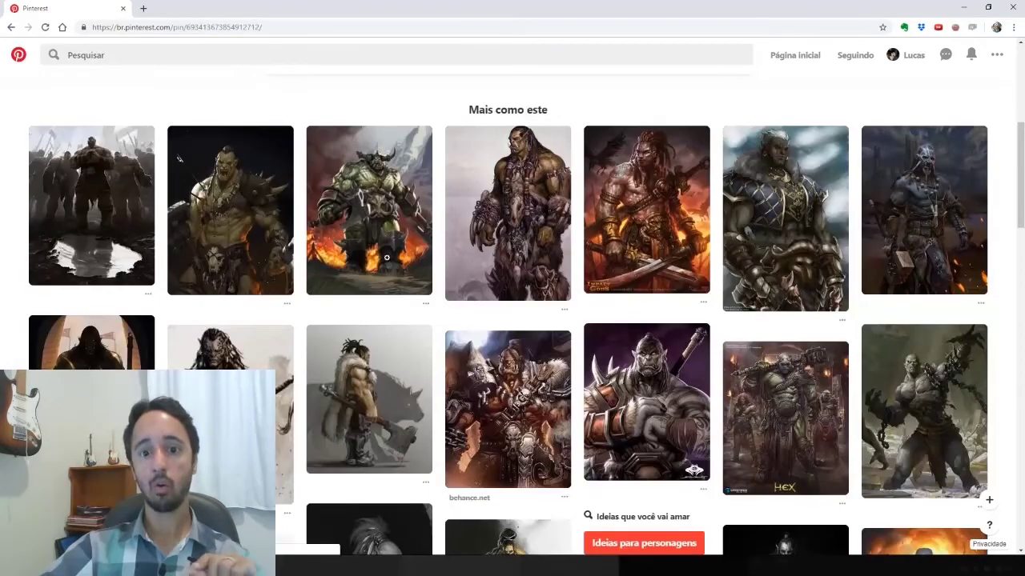
{"action": "scroll", "coordinate": [778, 310], "scroll_direction": "down", "scroll_amount": 2}
{"action": "scroll", "coordinate": [720, 308], "scroll_direction": "up", "scroll_amount": 5}
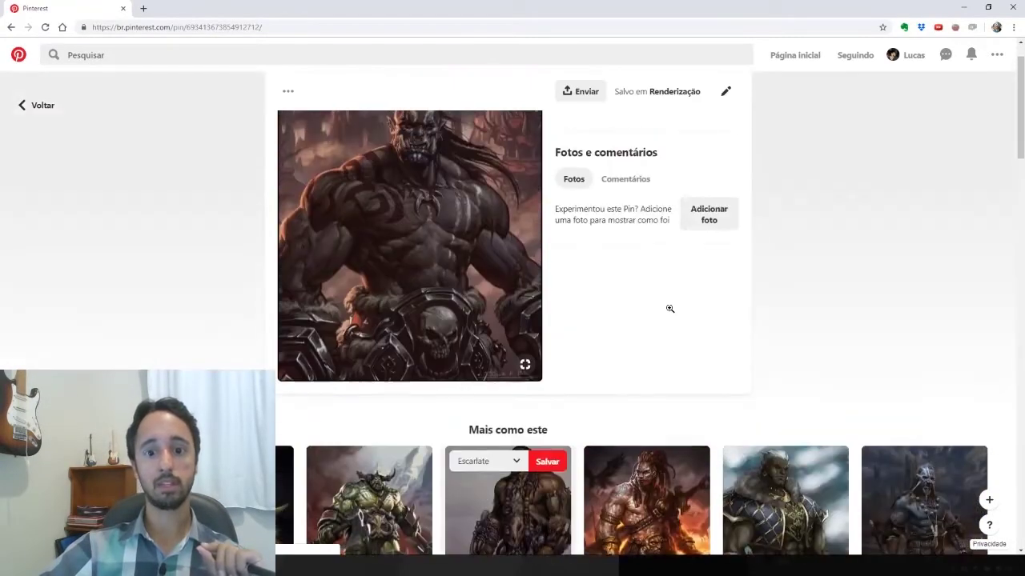
{"action": "scroll", "coordinate": [630, 307], "scroll_direction": "down", "scroll_amount": 3}
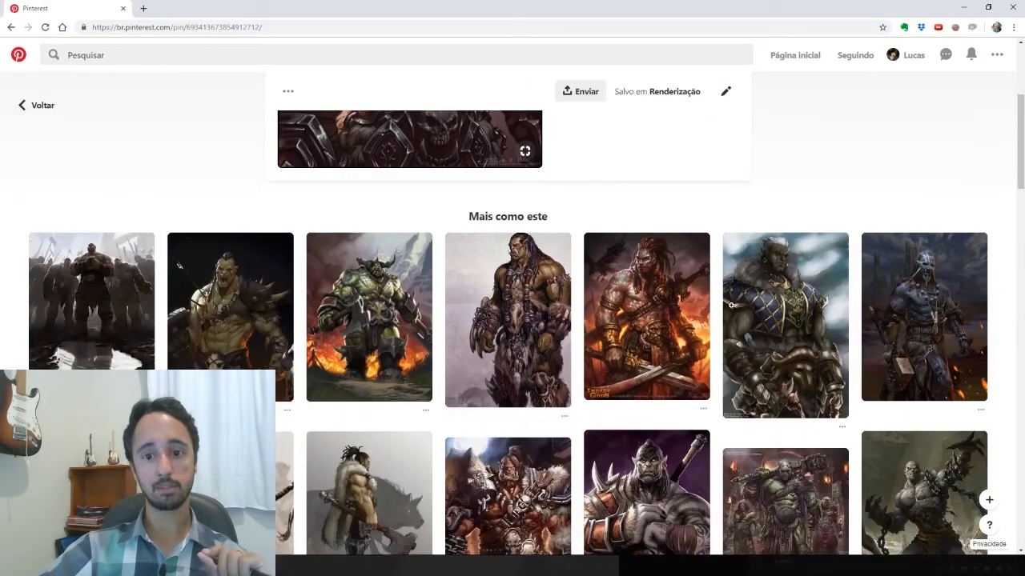
{"action": "scroll", "coordinate": [482, 252], "scroll_direction": "up", "scroll_amount": 2}
{"action": "scroll", "coordinate": [476, 230], "scroll_direction": "down", "scroll_amount": 2}
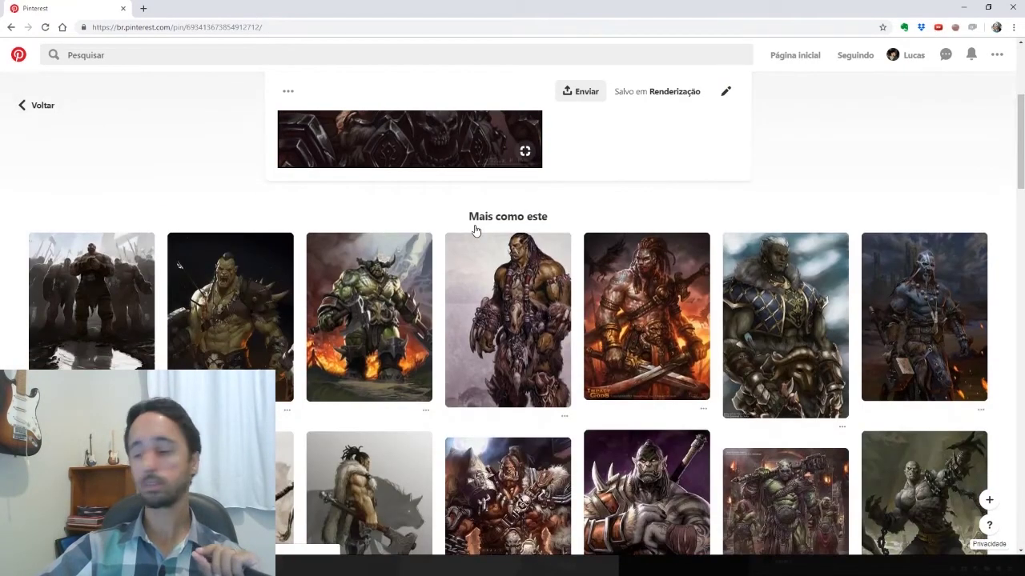
{"action": "scroll", "coordinate": [476, 231], "scroll_direction": "down", "scroll_amount": 1}
{"action": "scroll", "coordinate": [475, 231], "scroll_direction": "down", "scroll_amount": 3}
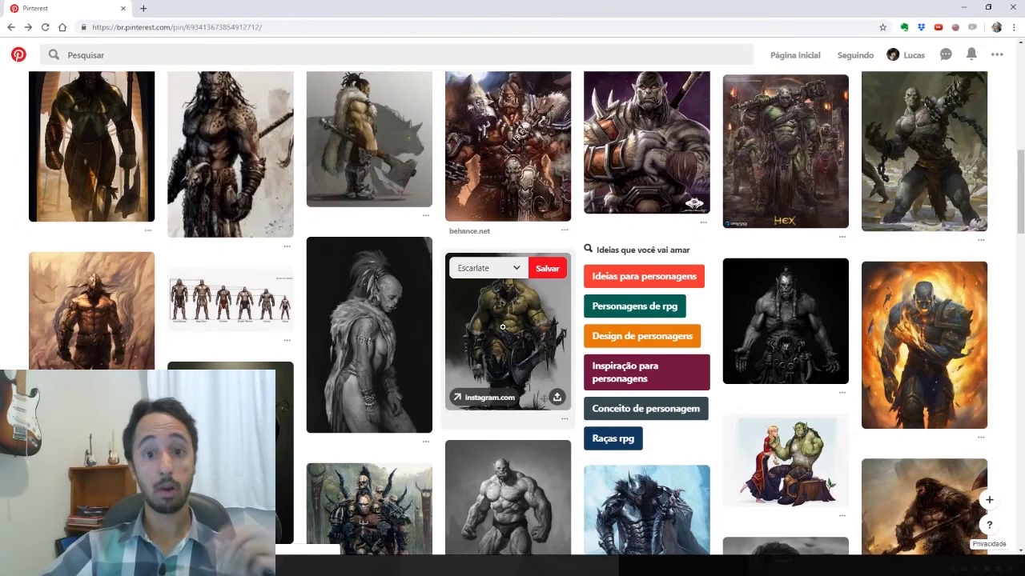
{"action": "mouse_move", "coordinate": [369, 334]}
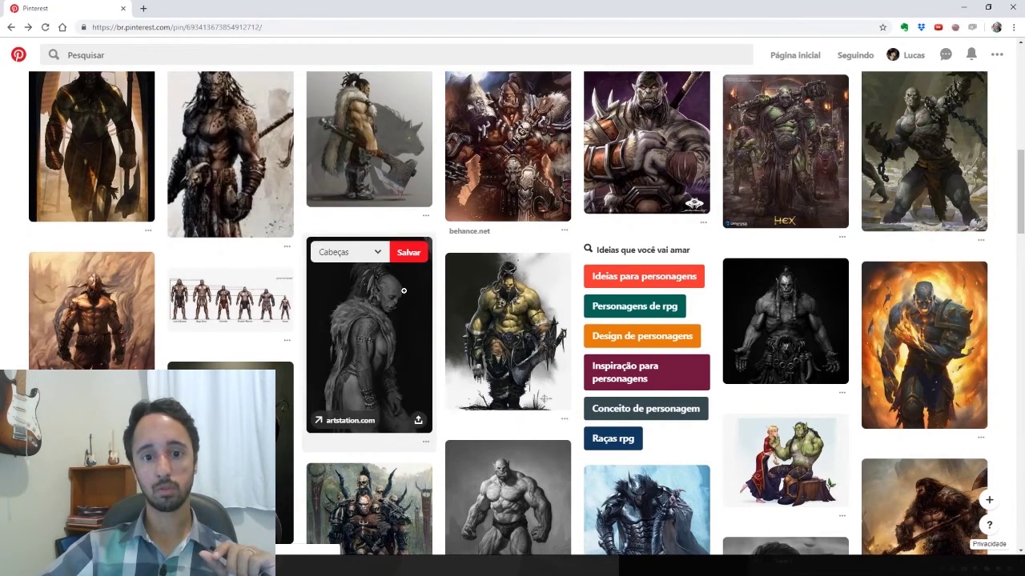
Save the grey feathered orc woman pin to Criação Personagem - ORC and return to the profile's boards
{"action": "left_click", "coordinate": [380, 255]}
{"action": "scroll", "coordinate": [380, 377], "scroll_direction": "down", "scroll_amount": 2}
{"action": "scroll", "coordinate": [380, 417], "scroll_direction": "down", "scroll_amount": 2}
{"action": "scroll", "coordinate": [397, 422], "scroll_direction": "down", "scroll_amount": 1}
{"action": "scroll", "coordinate": [408, 400], "scroll_direction": "up", "scroll_amount": 4}
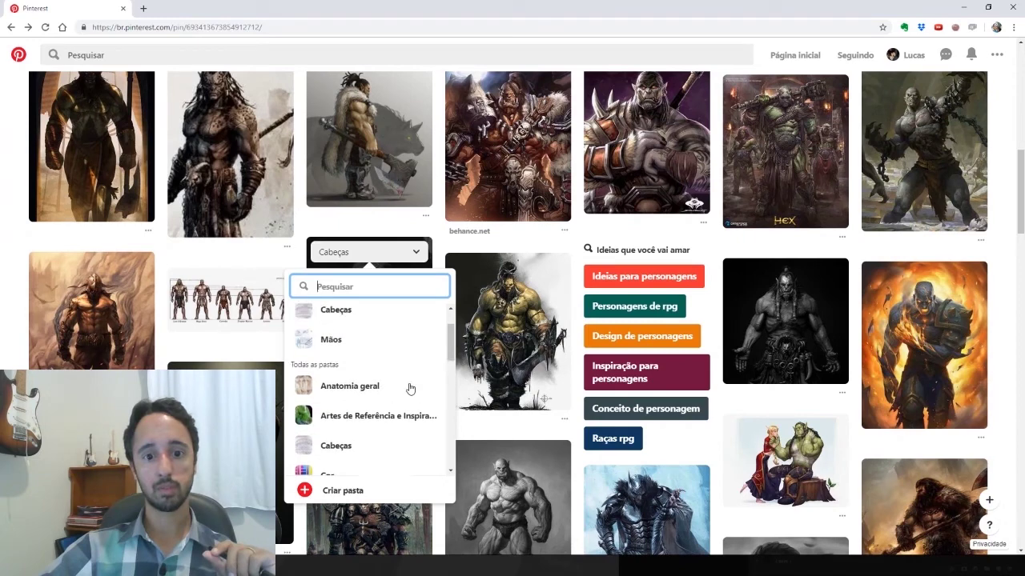
{"action": "scroll", "coordinate": [412, 389], "scroll_direction": "up", "scroll_amount": 1}
{"action": "left_click", "coordinate": [426, 255]}
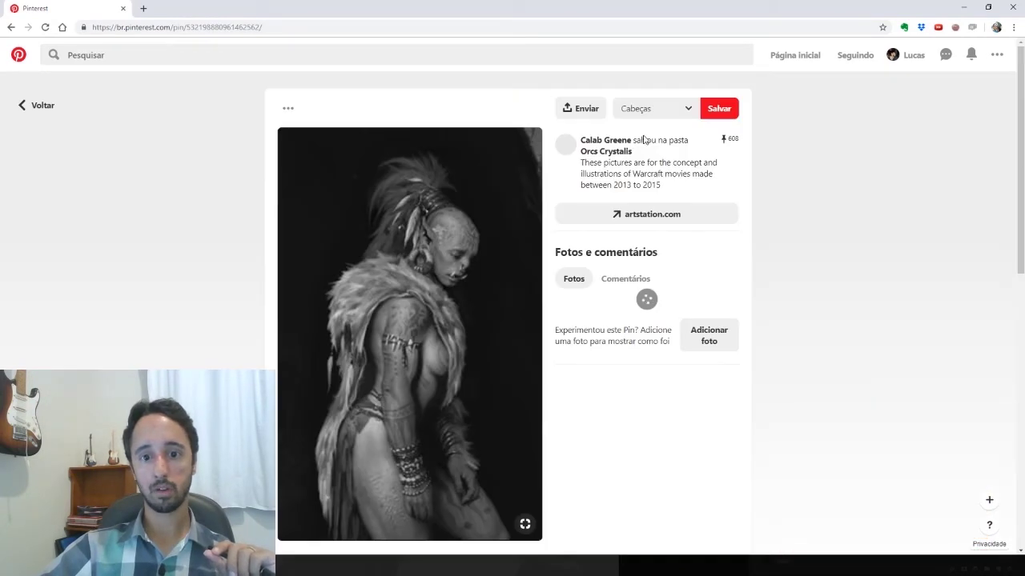
{"action": "left_click", "coordinate": [686, 109]}
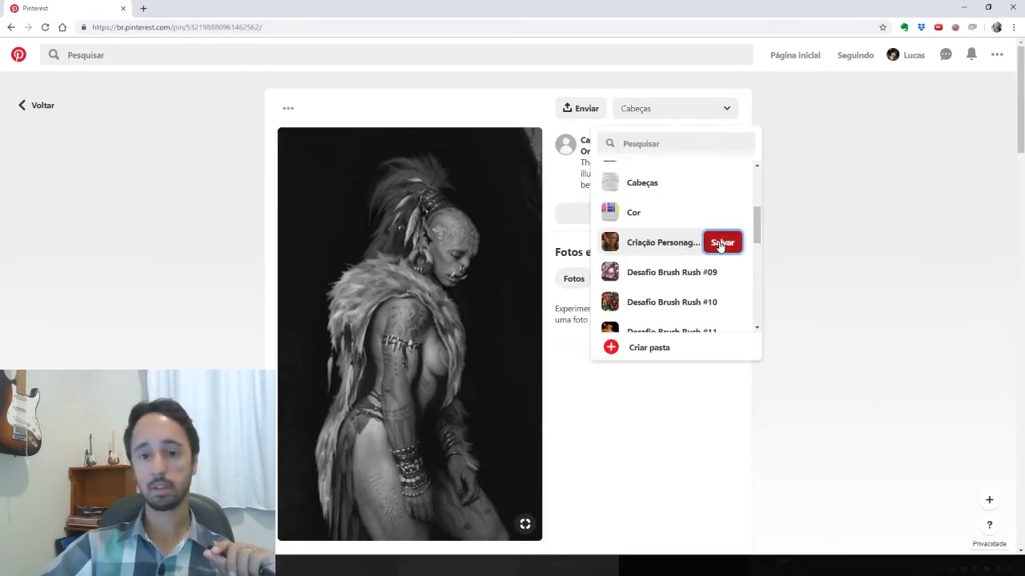
{"action": "left_click", "coordinate": [720, 244]}
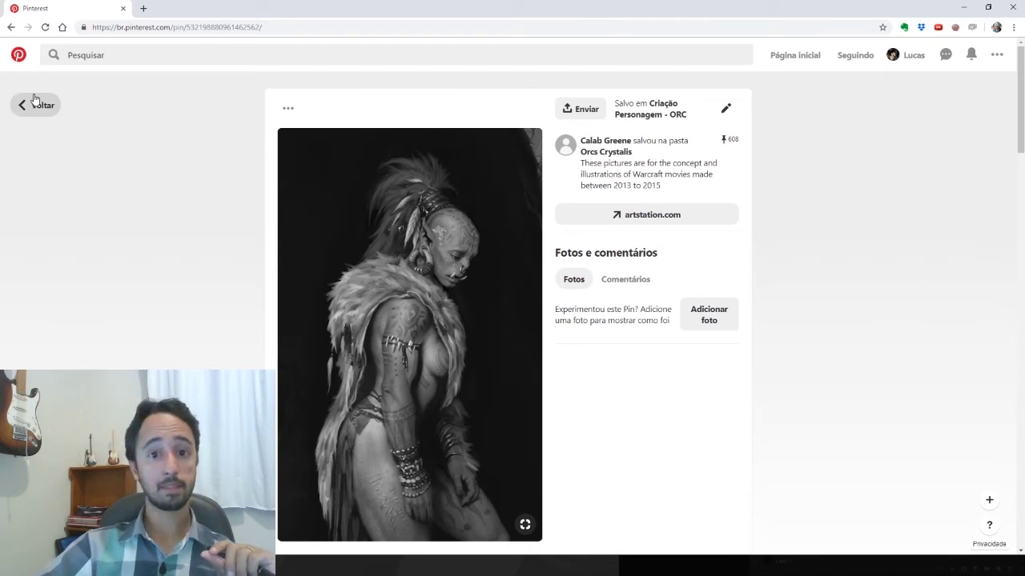
{"action": "left_click", "coordinate": [913, 55]}
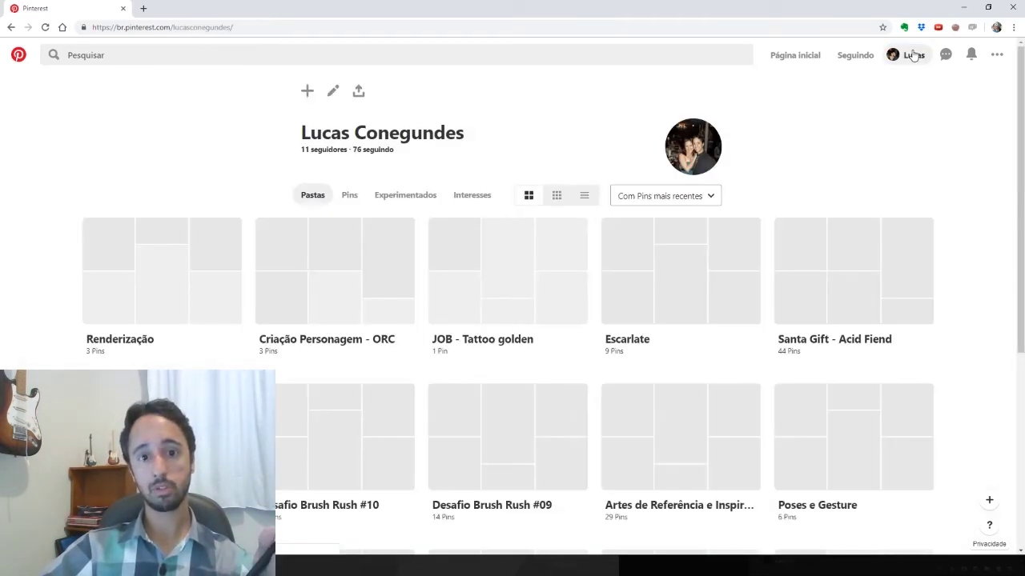
{"action": "mouse_move", "coordinate": [334, 271]}
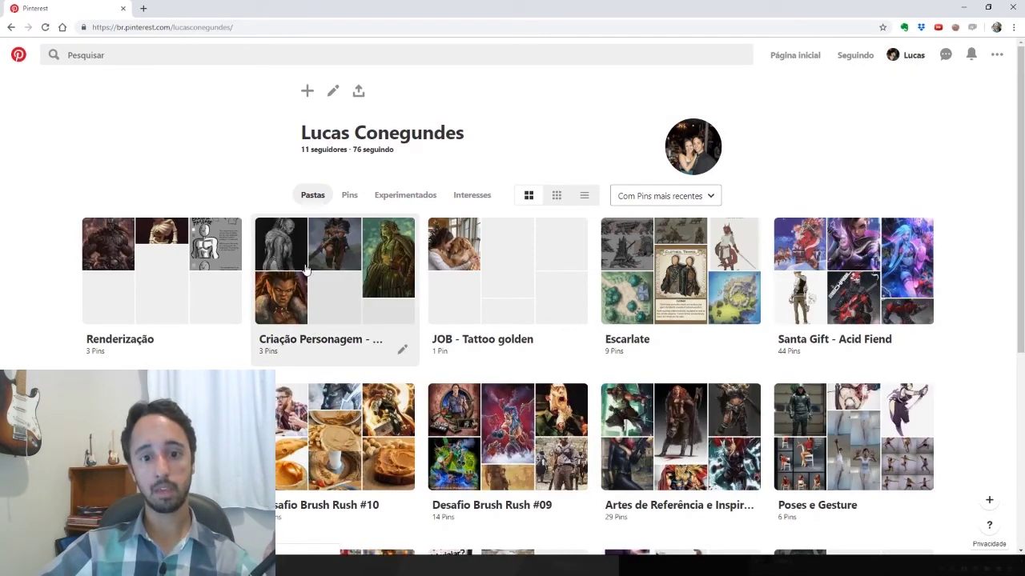
Open the Criação Personagem - ORC board and scroll through its four orc pins
{"action": "left_click", "coordinate": [358, 298]}
{"action": "scroll", "coordinate": [673, 285], "scroll_direction": "down", "scroll_amount": 1}
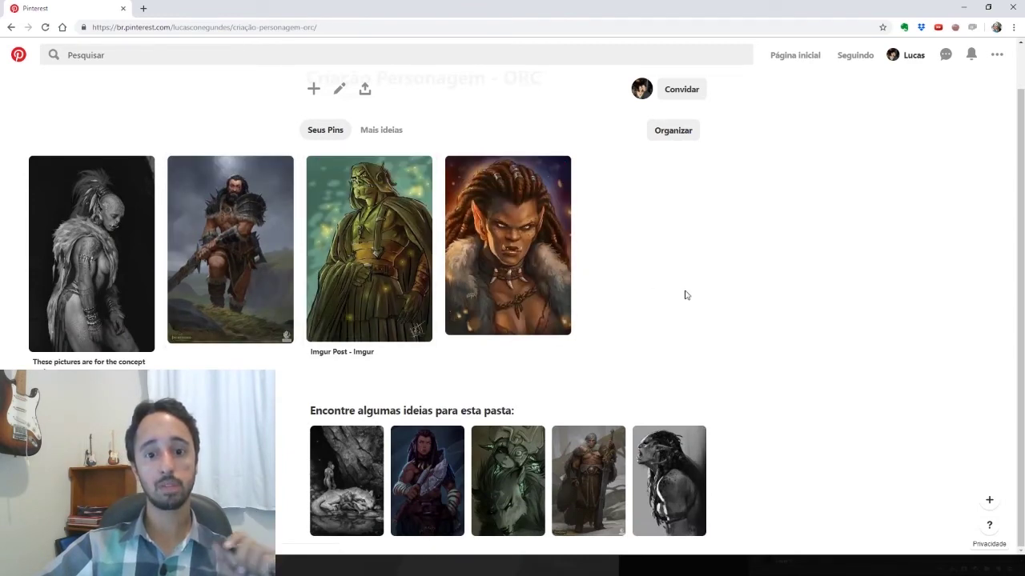
{"action": "scroll", "coordinate": [488, 267], "scroll_direction": "up", "scroll_amount": 1}
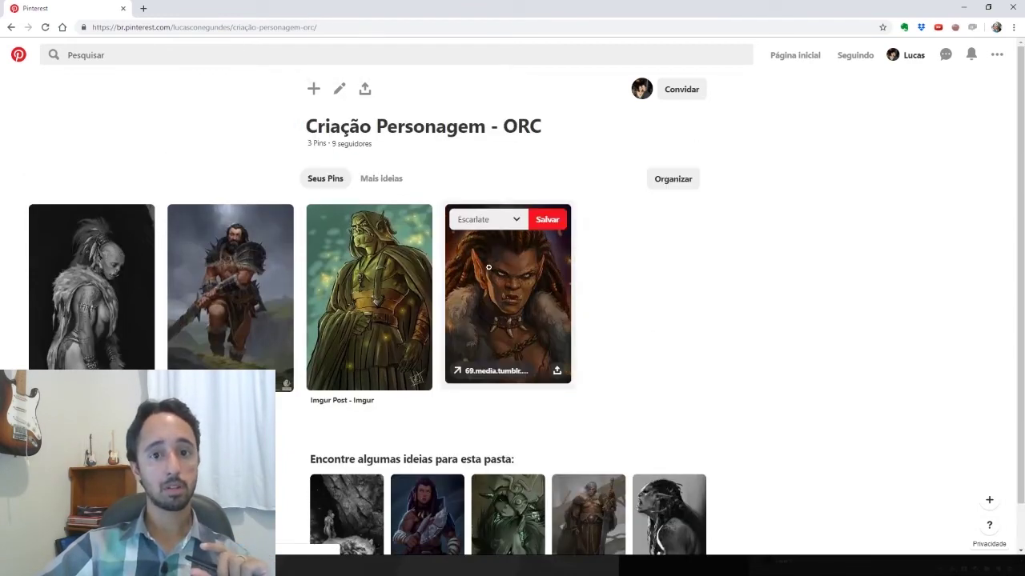
{"action": "scroll", "coordinate": [232, 248], "scroll_direction": "down", "scroll_amount": 1}
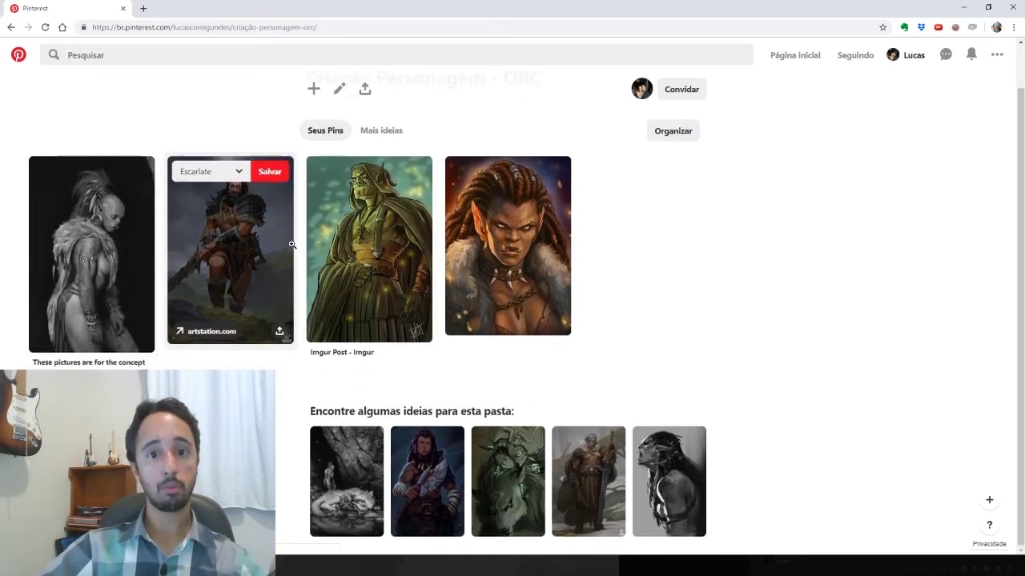
{"action": "scroll", "coordinate": [293, 244], "scroll_direction": "up", "scroll_amount": 1}
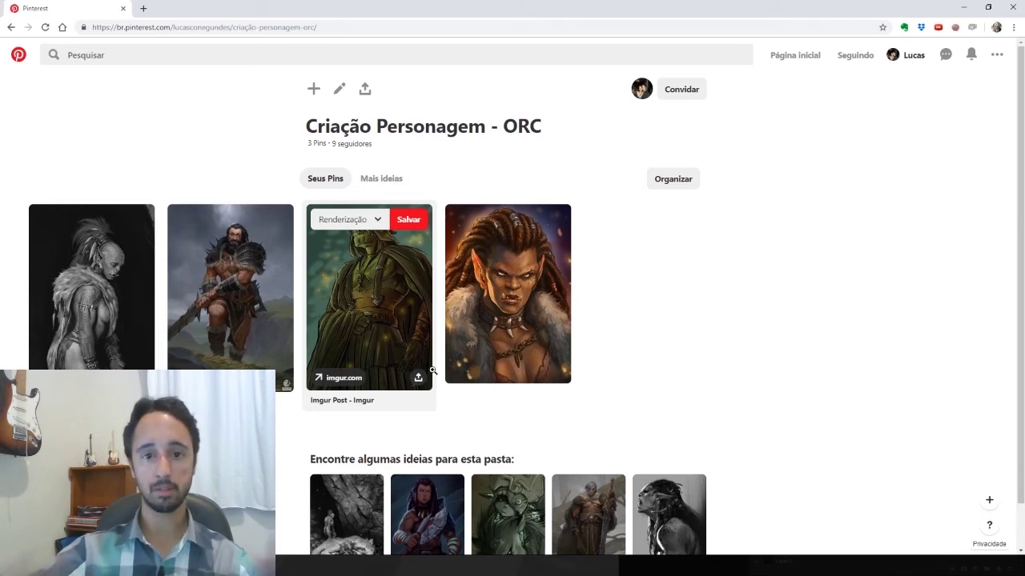
{"action": "scroll", "coordinate": [655, 367], "scroll_direction": "down", "scroll_amount": 1}
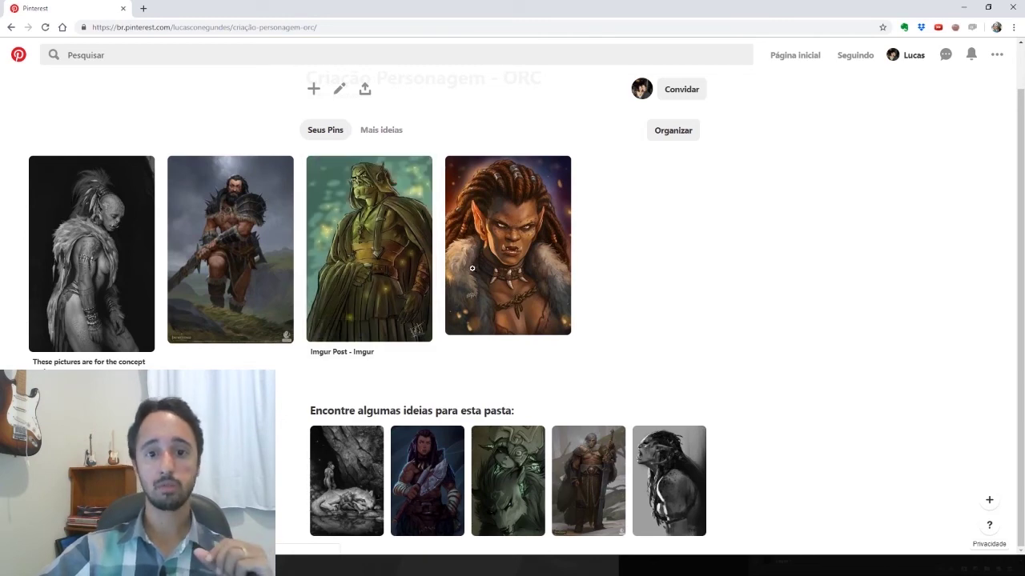
{"action": "scroll", "coordinate": [472, 268], "scroll_direction": "up", "scroll_amount": 1}
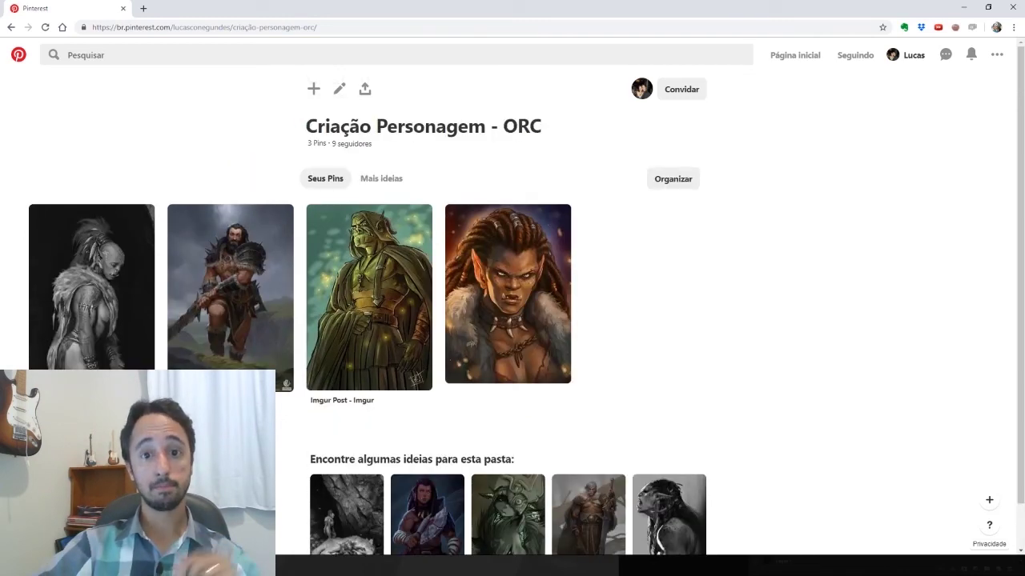